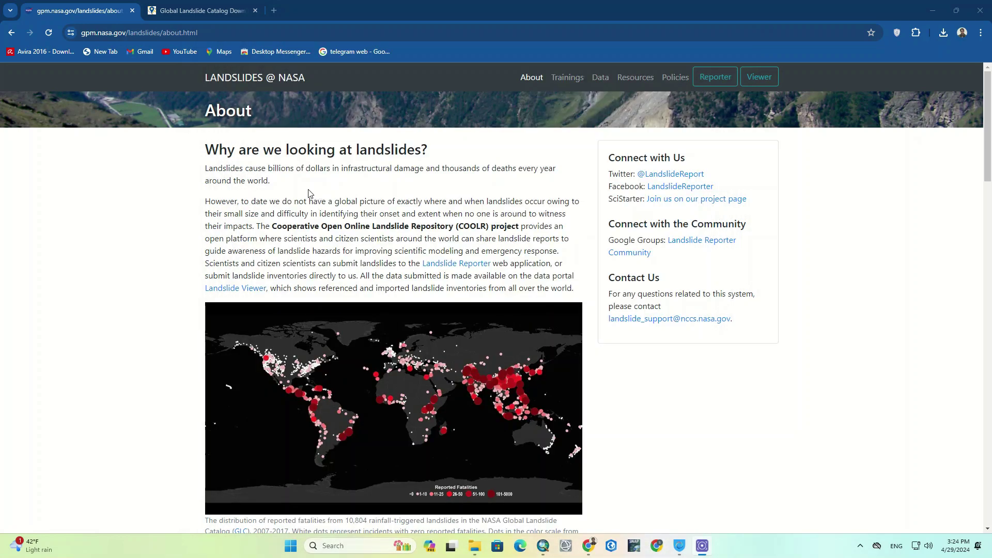
Step: Open the Landslide Viewer link in a new browser tab
left_click(214, 32)
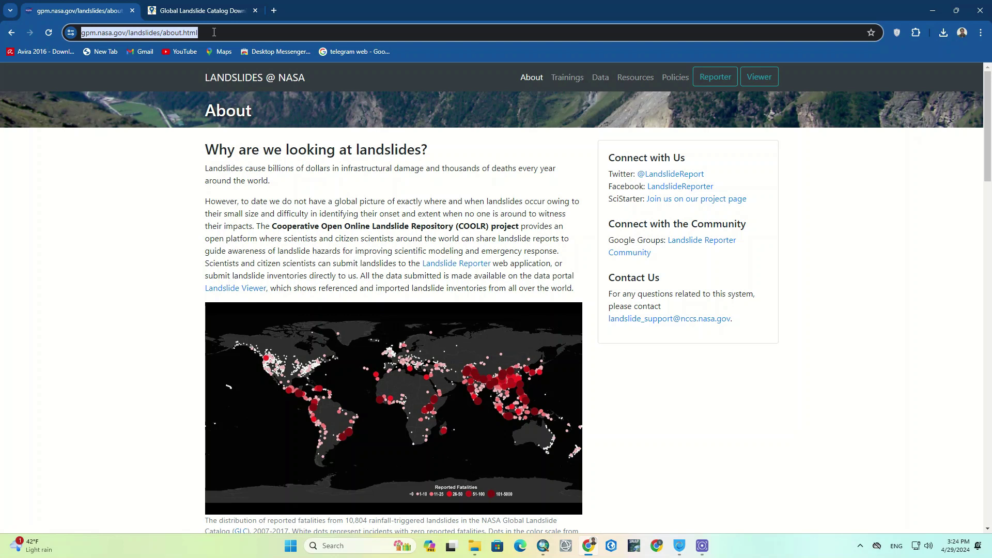
left_click(243, 130)
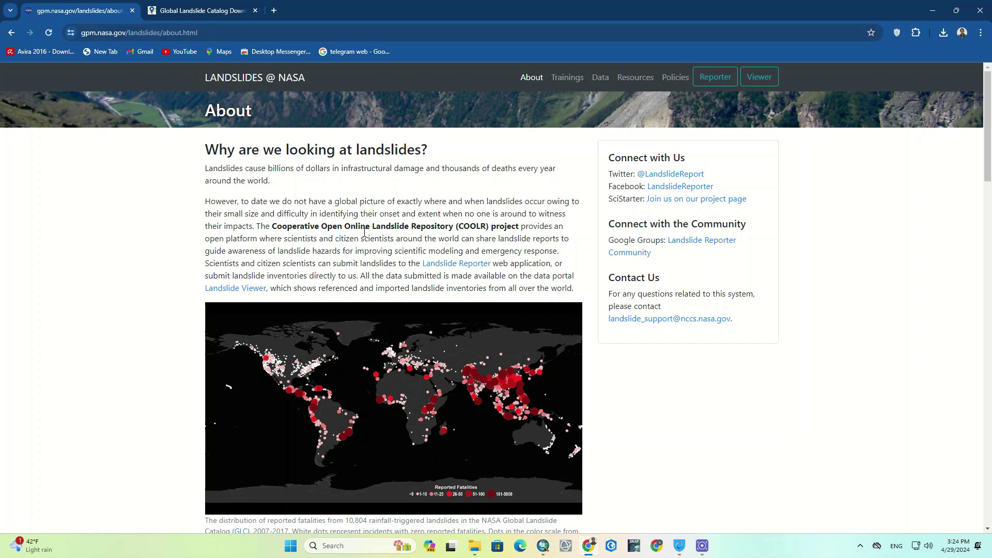
left_click(275, 35)
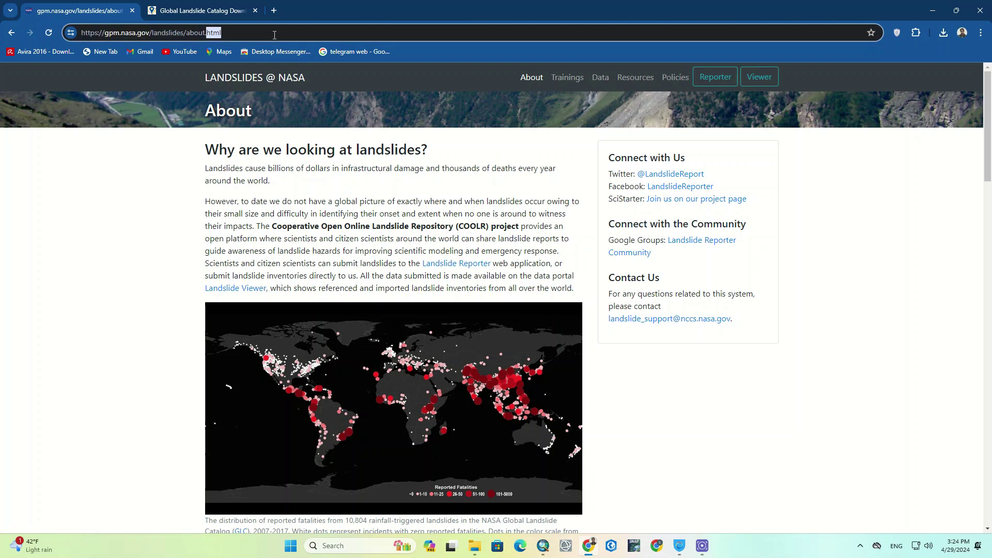
left_click(298, 138)
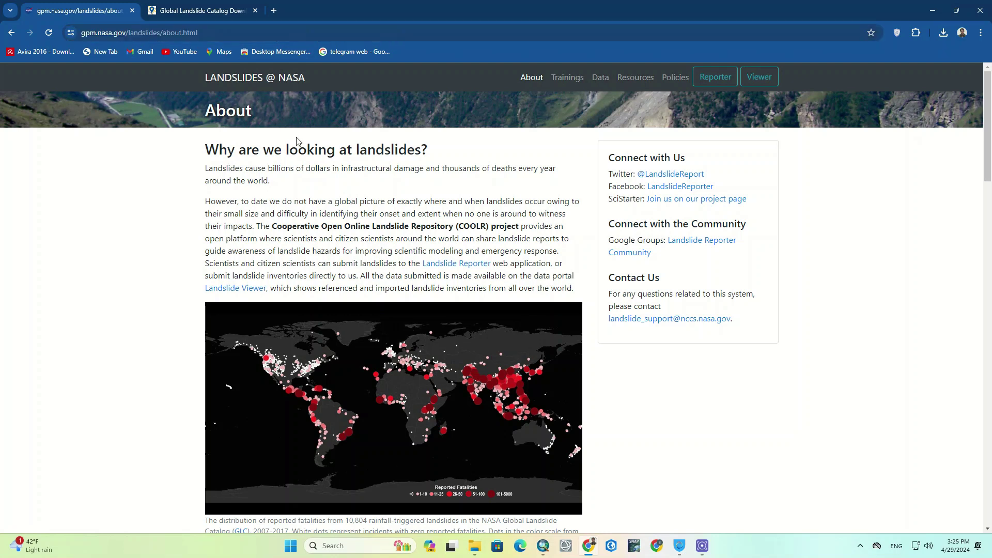
right_click(236, 291)
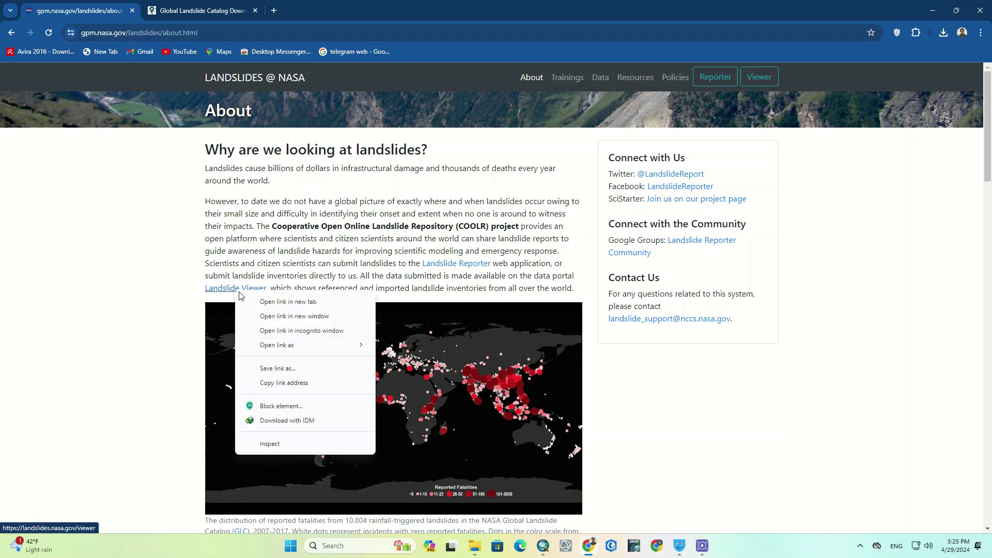
left_click(264, 305)
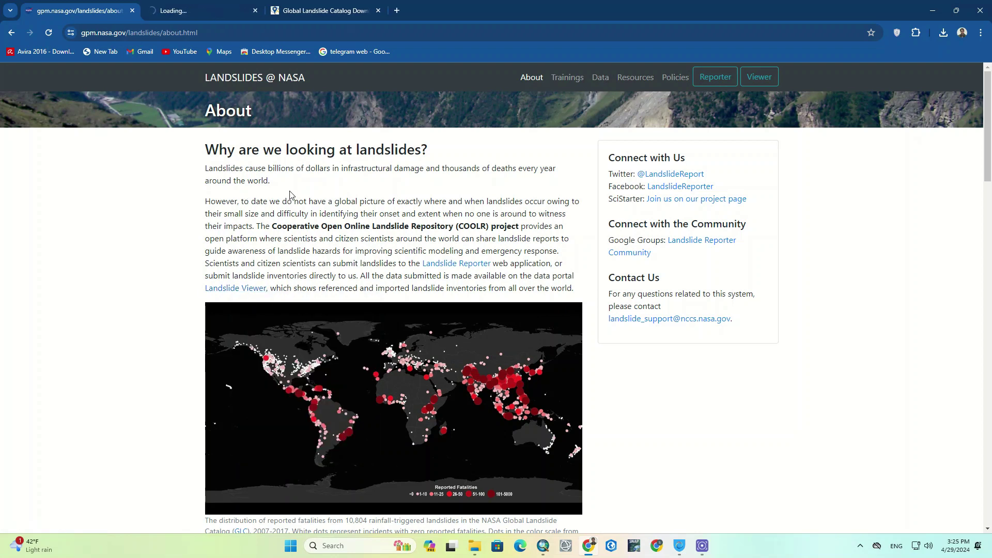
key("ctrl+Tab")
Step: Scroll through the Landslides @ NASA About page, then switch to the Landslide Viewer tab
scroll(297, 185, "down", 8)
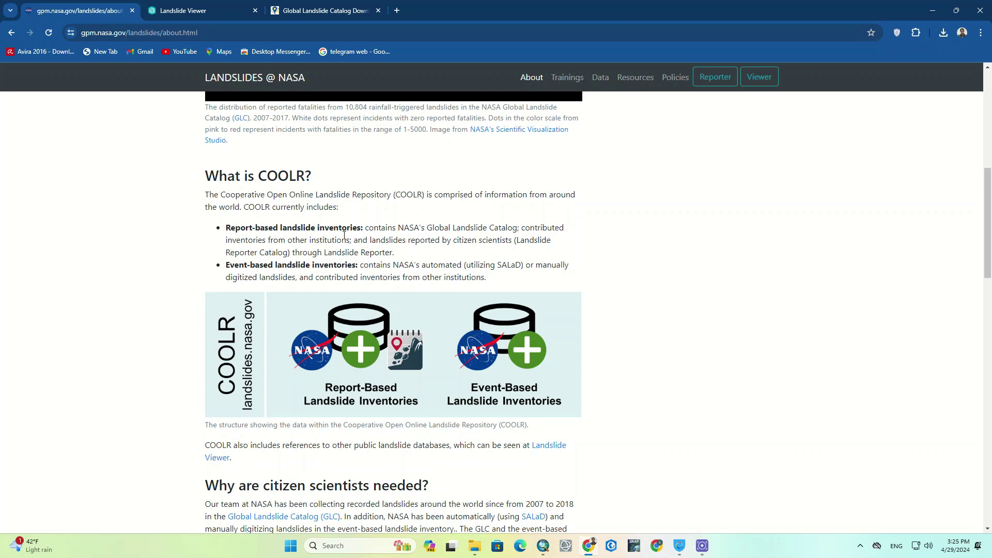
scroll(344, 235, "down", 3)
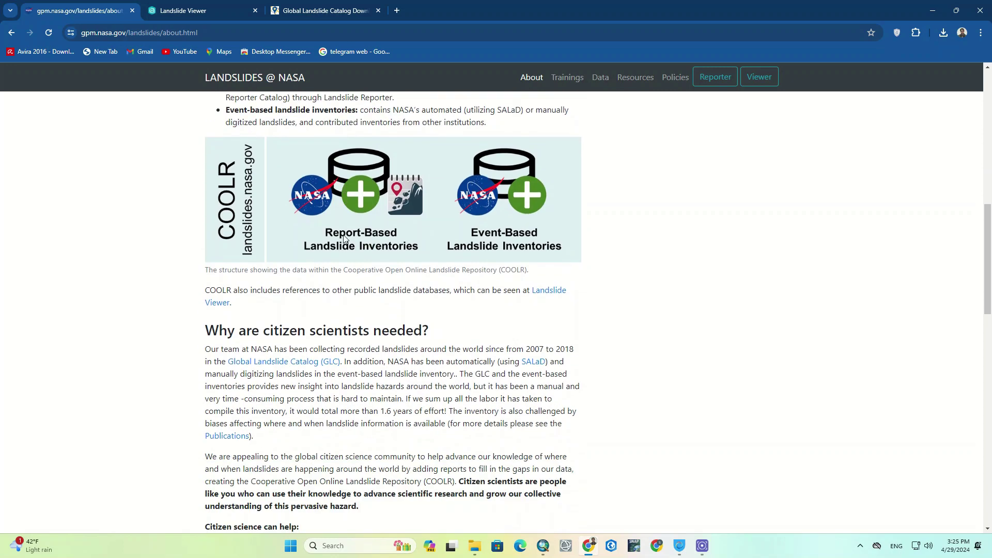
scroll(344, 238, "down", 1)
scroll(344, 235, "down", 7)
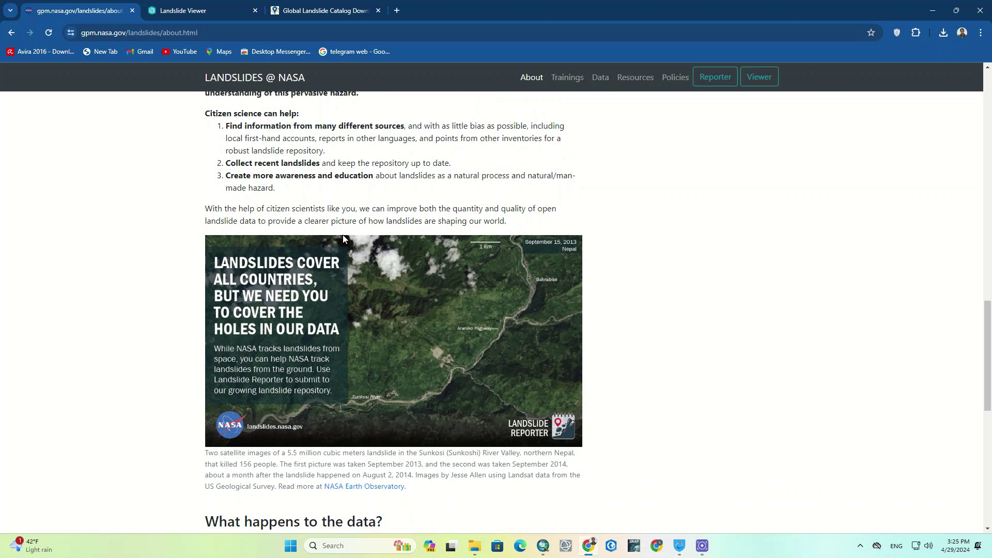
scroll(344, 239, "down", 3)
scroll(343, 239, "down", 3)
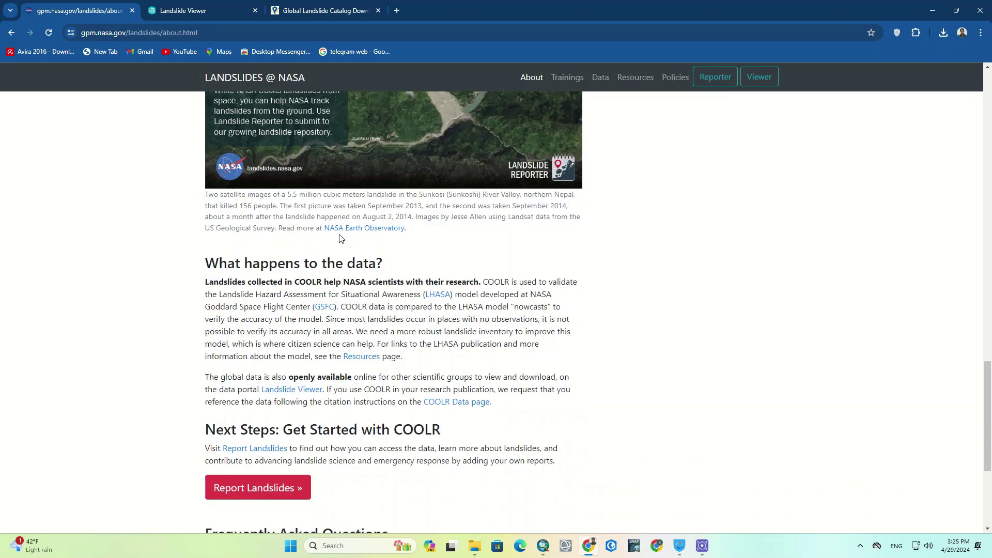
scroll(339, 235, "down", 2)
scroll(340, 235, "up", 15)
scroll(334, 228, "up", 8)
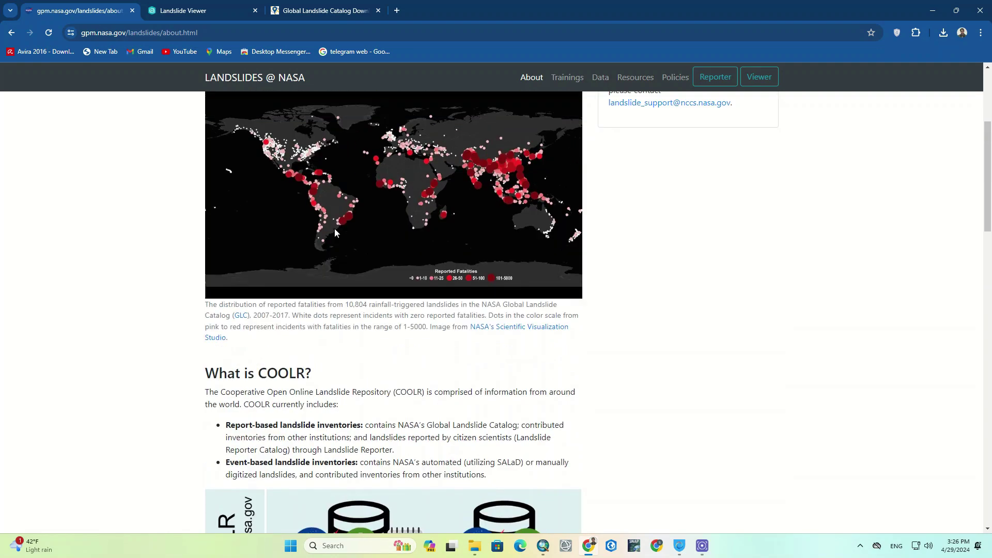
left_click(205, 9)
Step: Pan the map from North America to Southeast Asia and zoom in on Myanmar, Thailand, Vietnam and eastern India
scroll(541, 336, "down", 2)
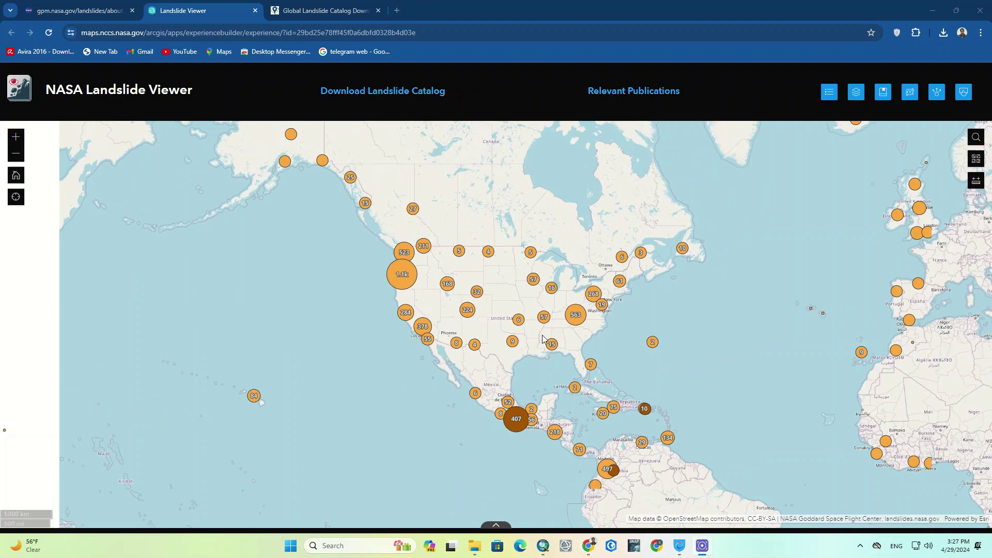
scroll(538, 336, "up", 2)
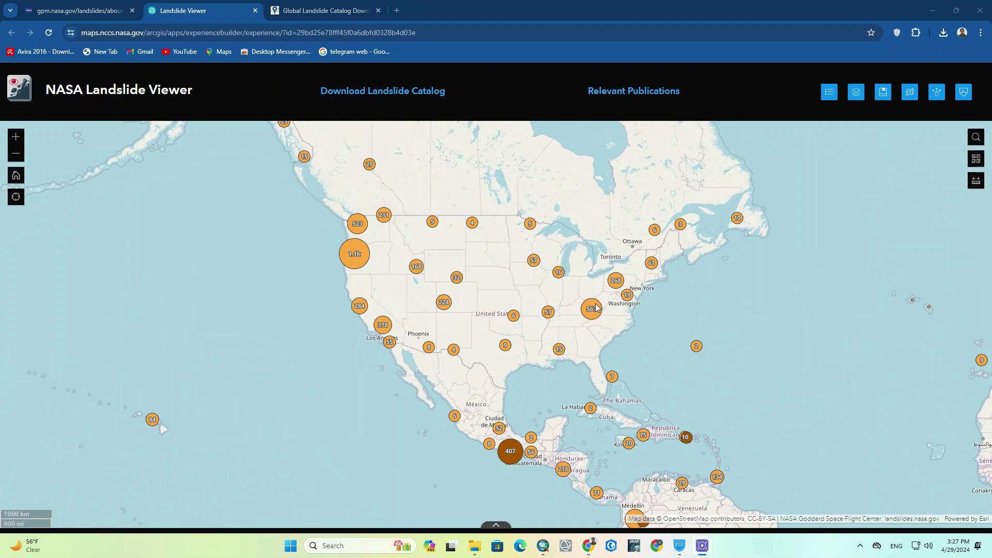
left_click_drag(609, 336, 362, 263)
left_click_drag(607, 324, 301, 313)
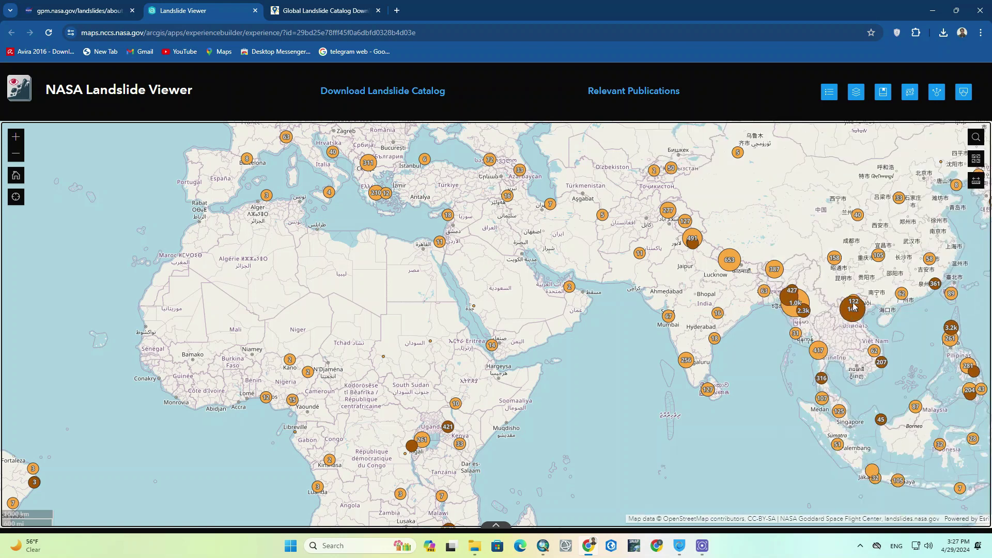
scroll(770, 330, "up", 1)
left_click_drag(863, 331, 654, 357)
scroll(655, 358, "up", 1)
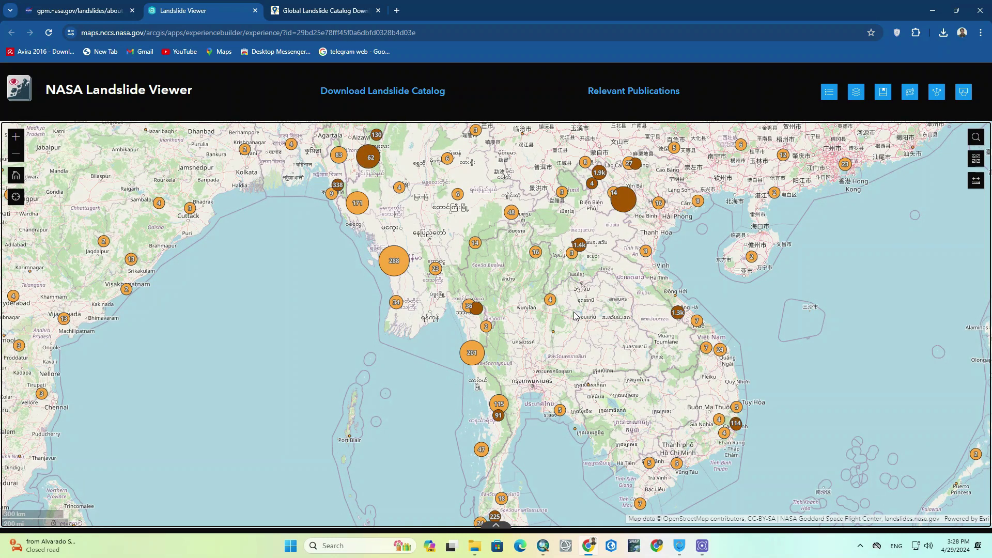
left_click_drag(520, 278, 596, 303)
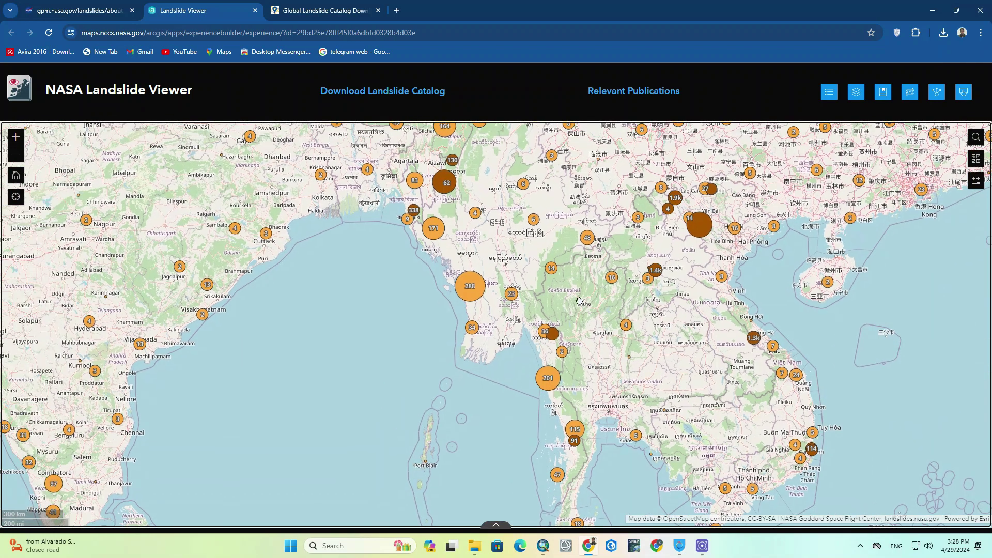
Step: Browse the basemap gallery list, then bring up the place search panel
left_click(975, 157)
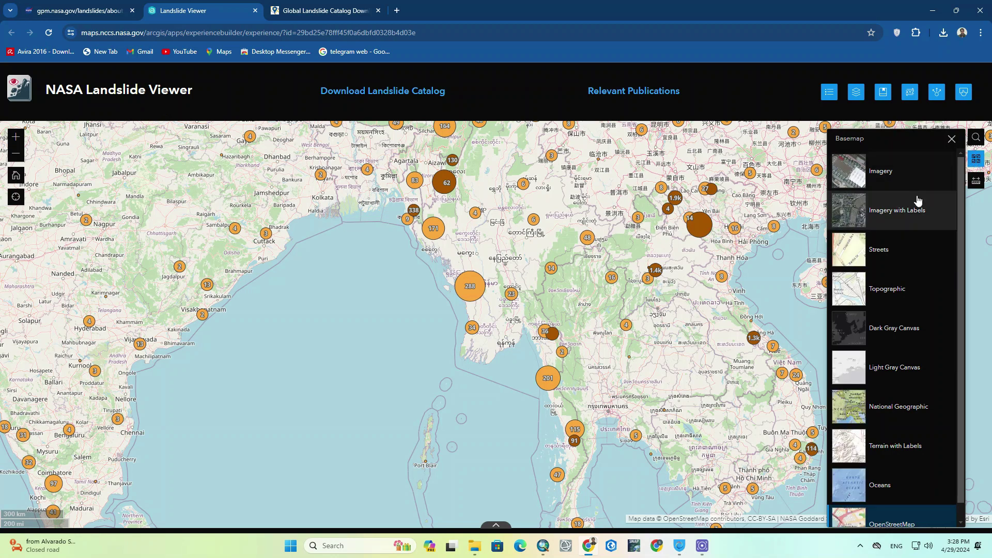
scroll(913, 202, "down", 1)
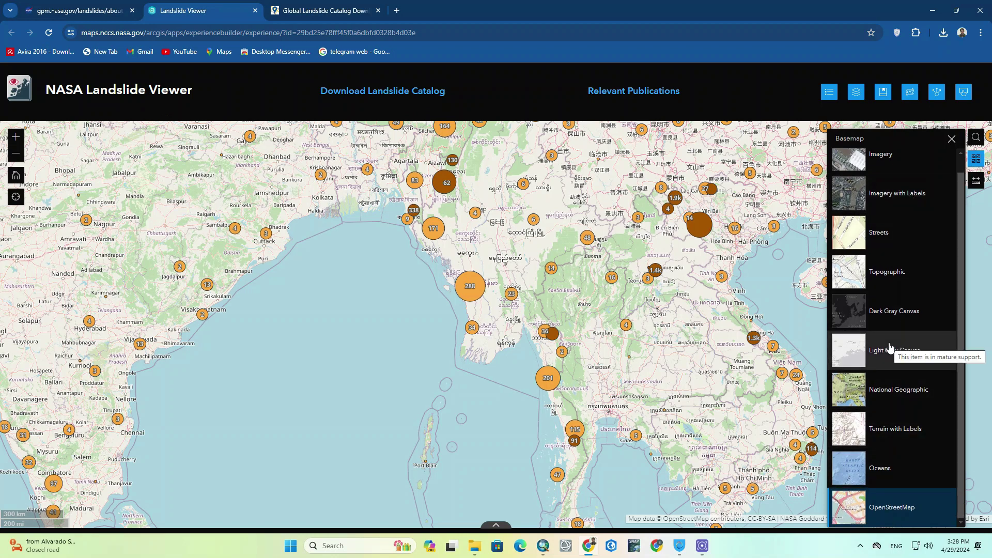
scroll(889, 355, "up", 1)
left_click(975, 137)
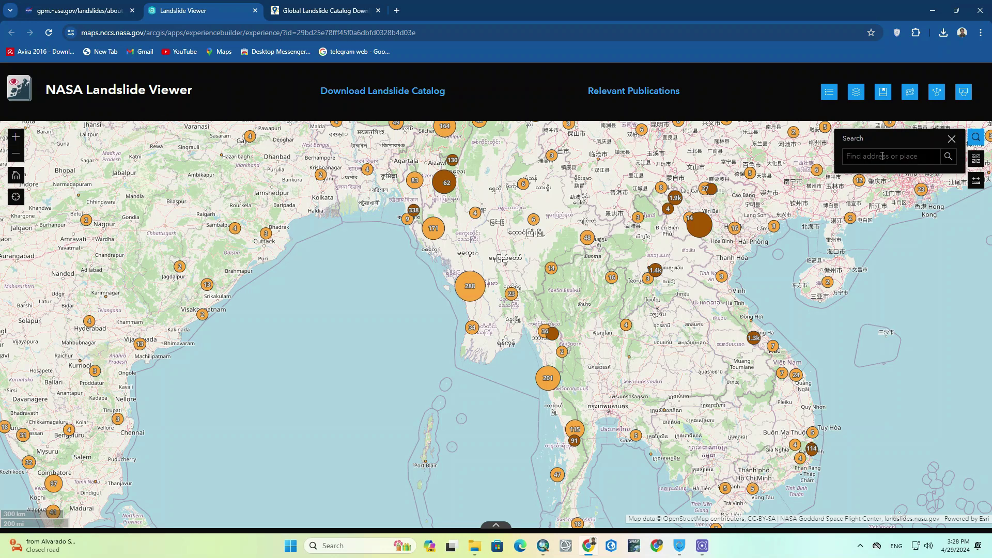
Step: Search for Italy to centre the map on it, dismissing the result popup
left_click(882, 156)
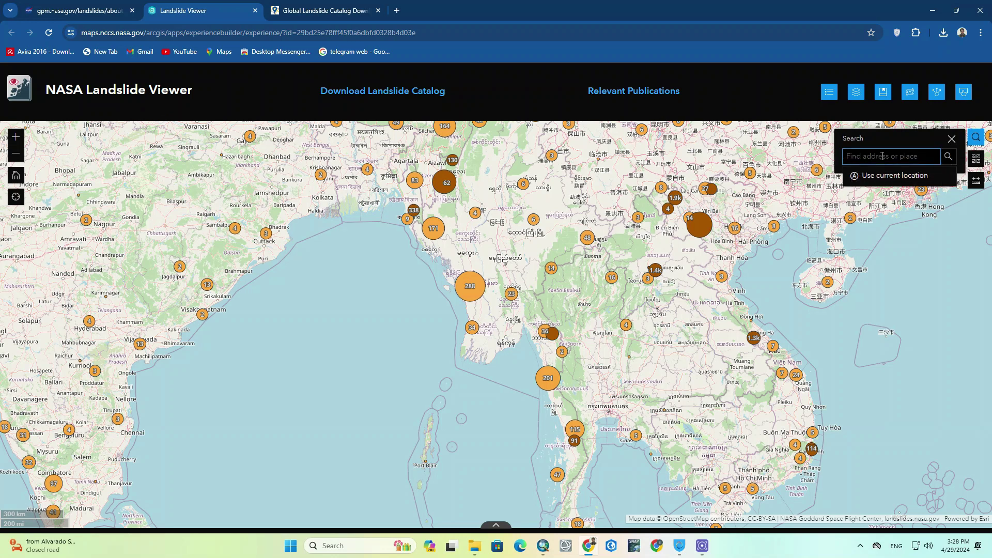
type("l")
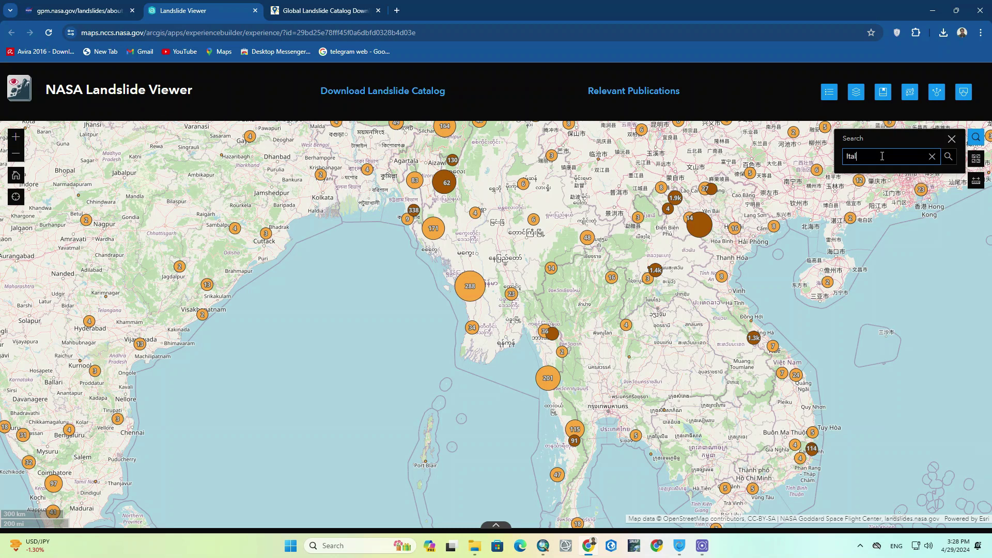
type("taly")
key("Return")
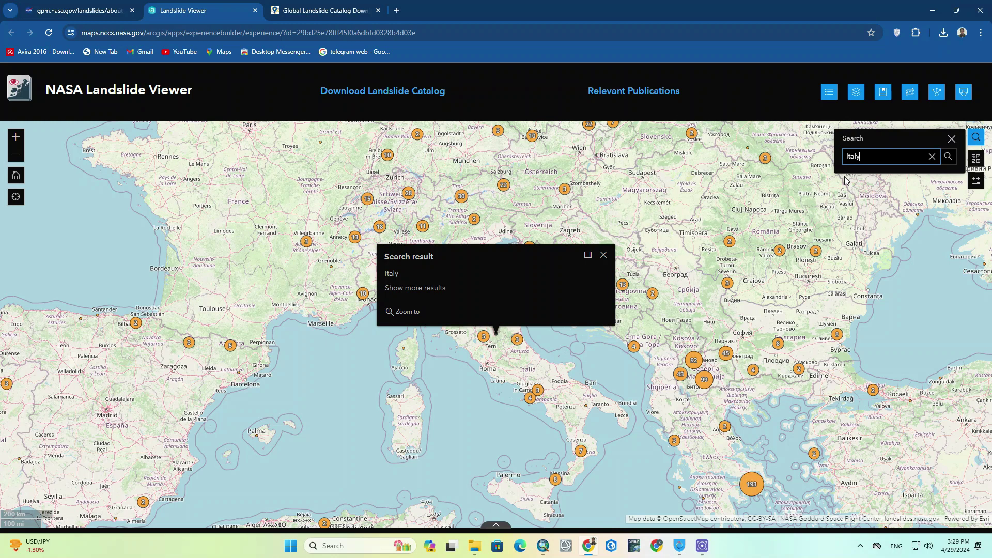
left_click(603, 255)
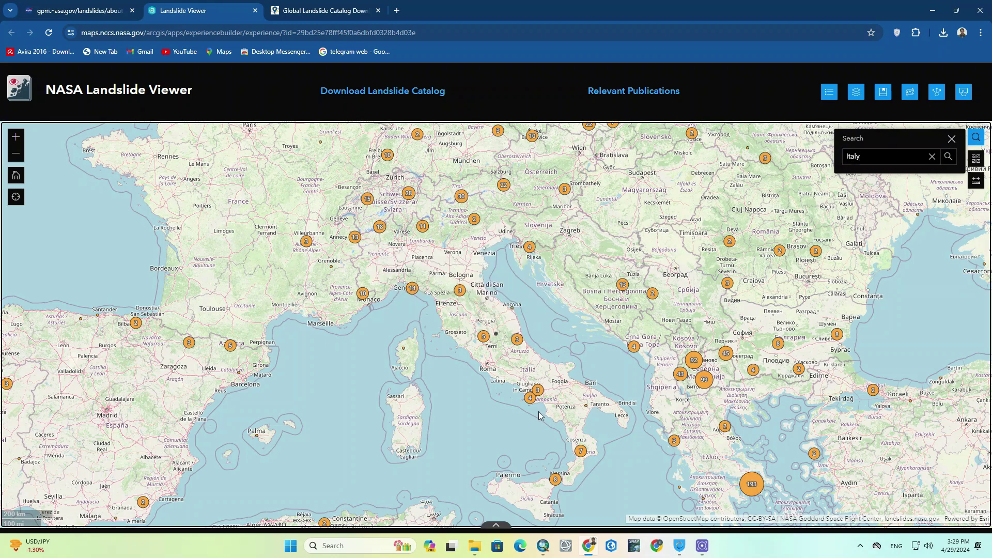
left_click_drag(536, 428, 551, 401)
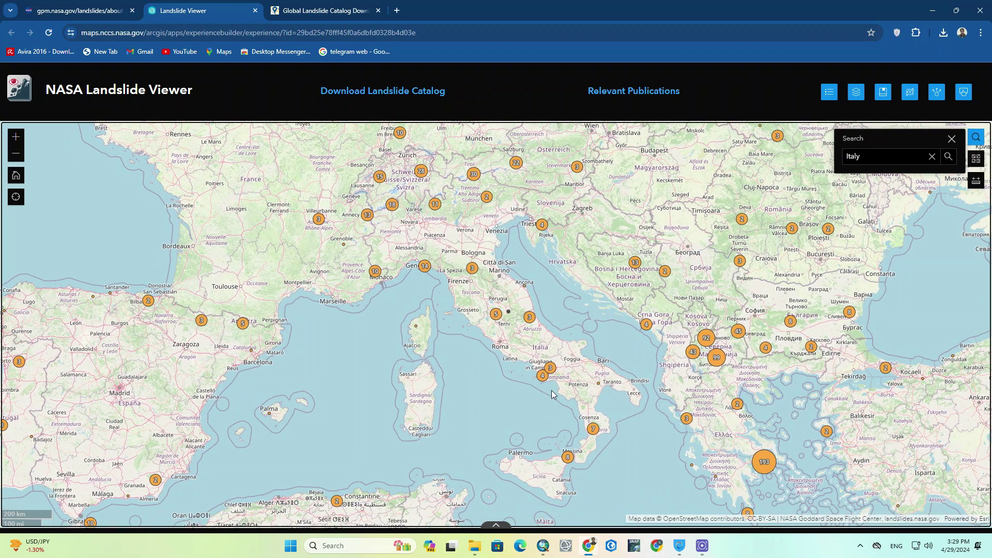
Step: Clear and close the search panel, then briefly open and close the Measure tools
left_click(932, 157)
left_click(951, 141)
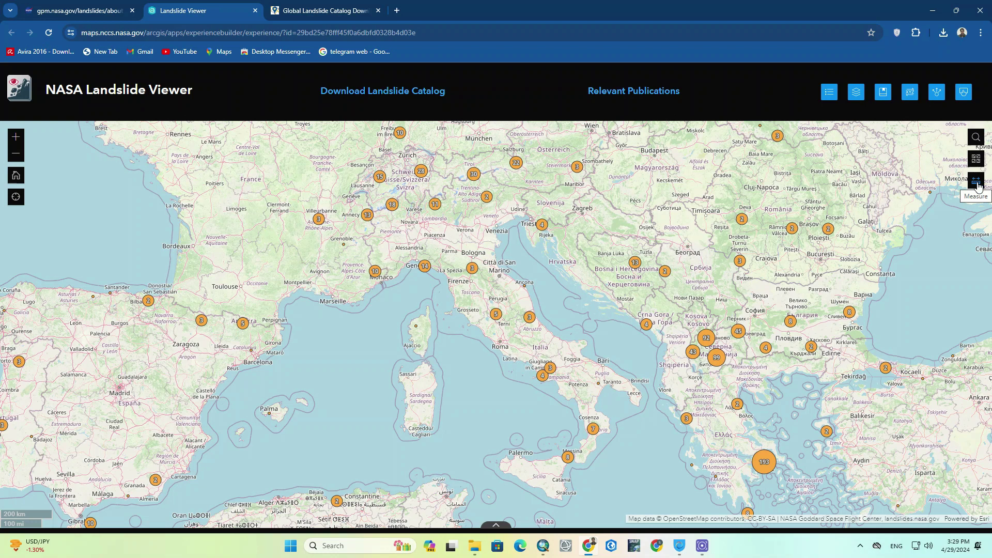
left_click(977, 182)
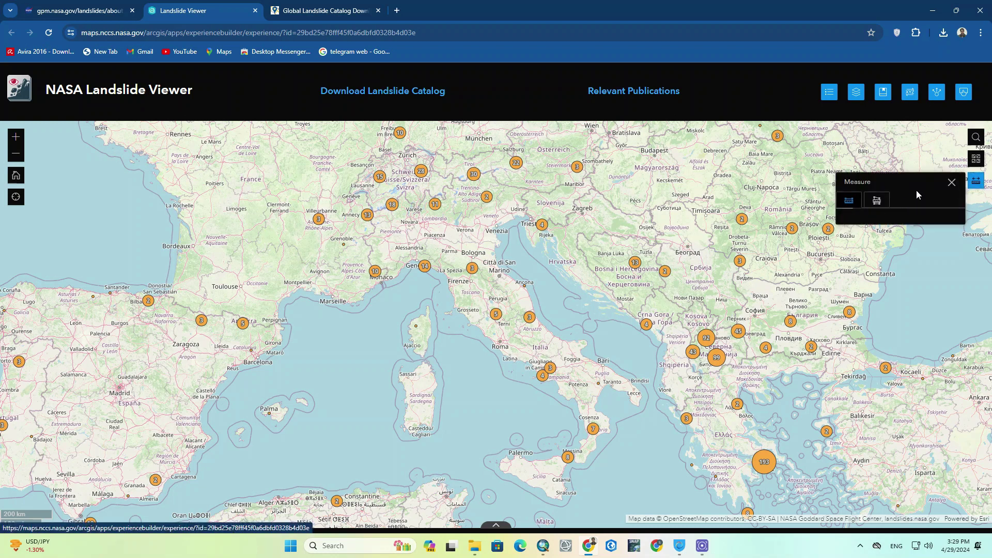
left_click(952, 183)
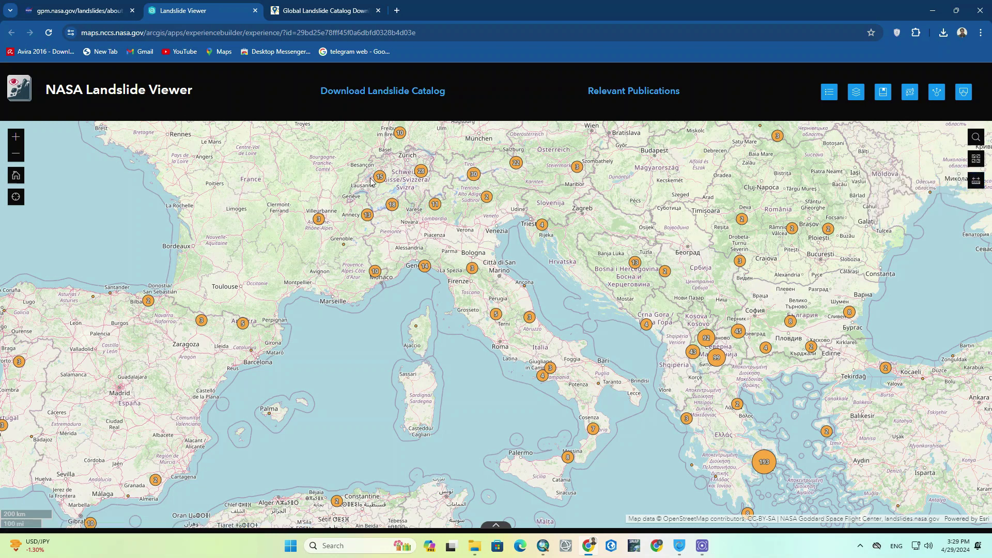
Step: Open the Download Landslide Catalog link as a new tab showing the products gallery
right_click(345, 92)
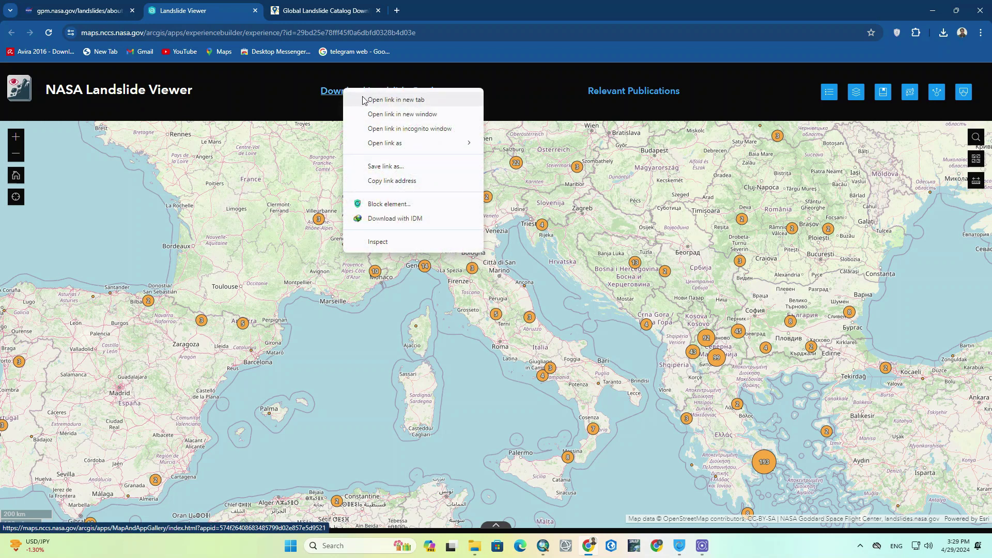
left_click(337, 9)
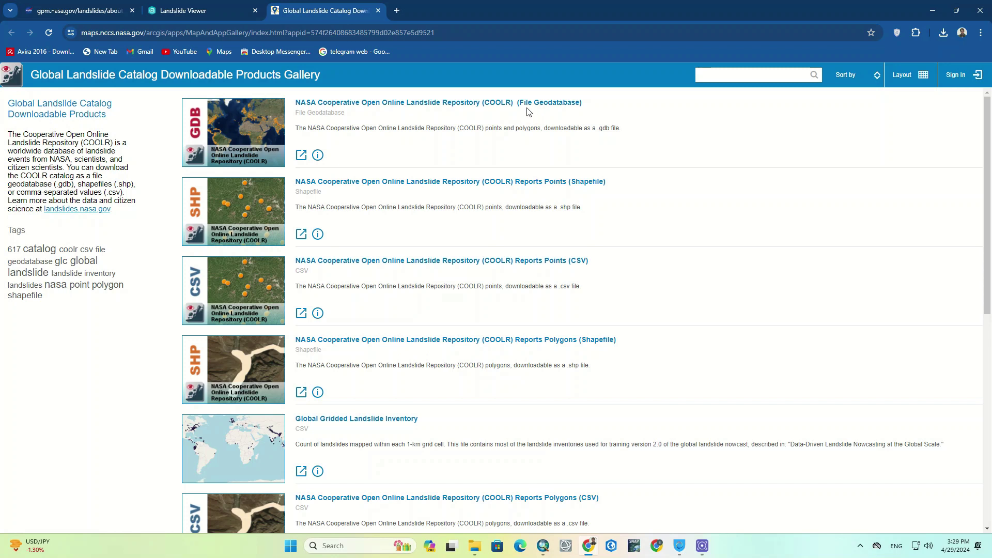
Step: Download the 12.69 MB COOLR File Geodatabase as nasa_global_landslide_catalog.gdb.zip through IDM
right_click(514, 103)
left_click(475, 114)
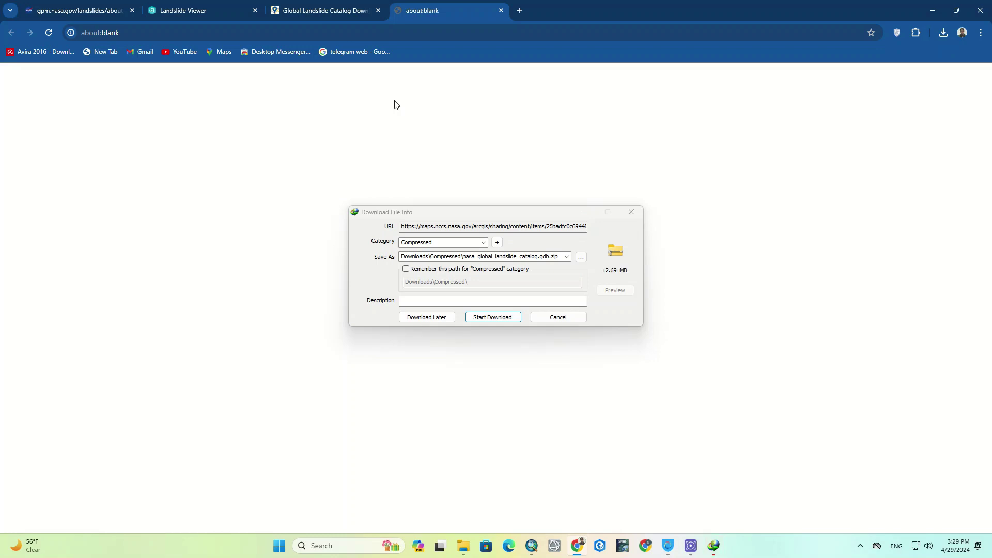
left_click(478, 317)
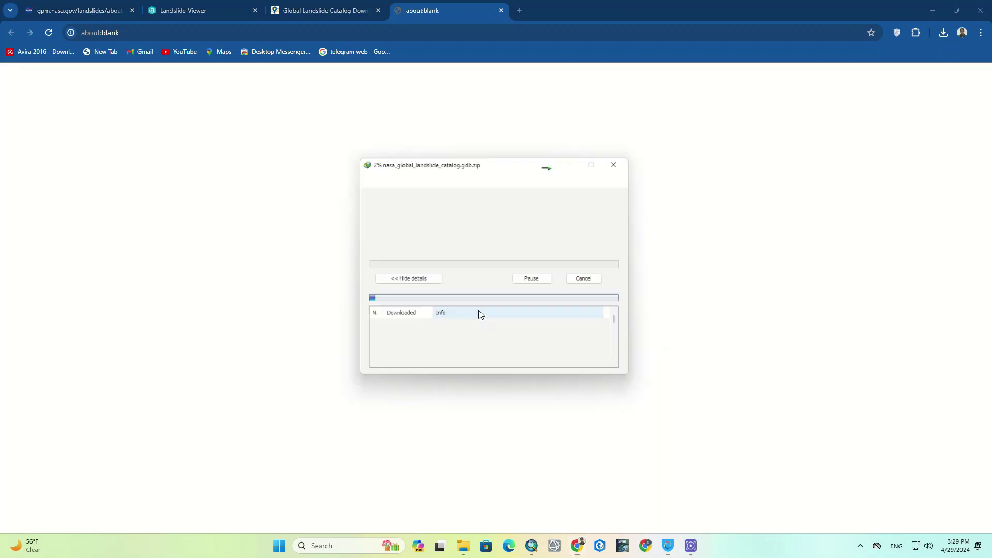
left_click(575, 160)
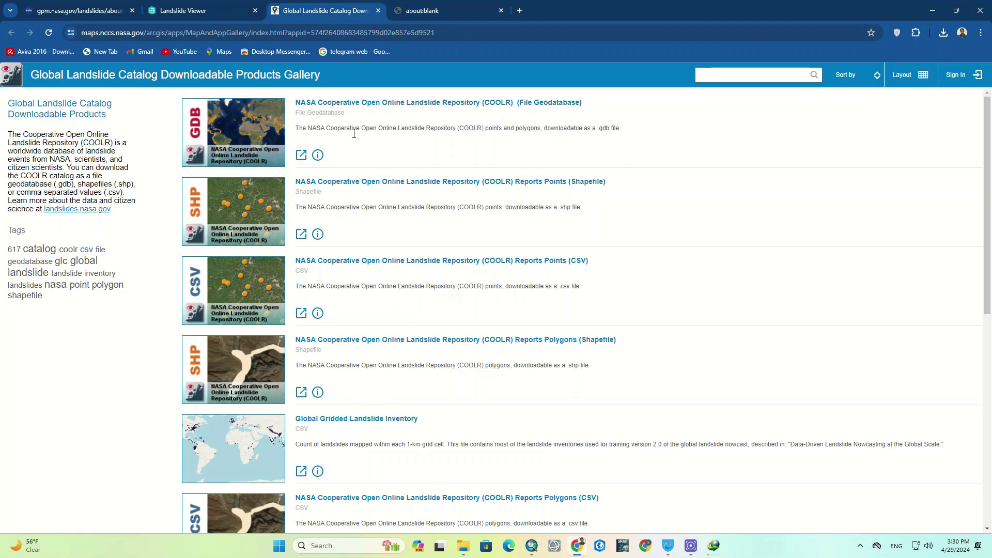
Step: Download the COOLR points and polygons shapefile zips, confirming each IDM duplicate prompt
left_click(488, 185)
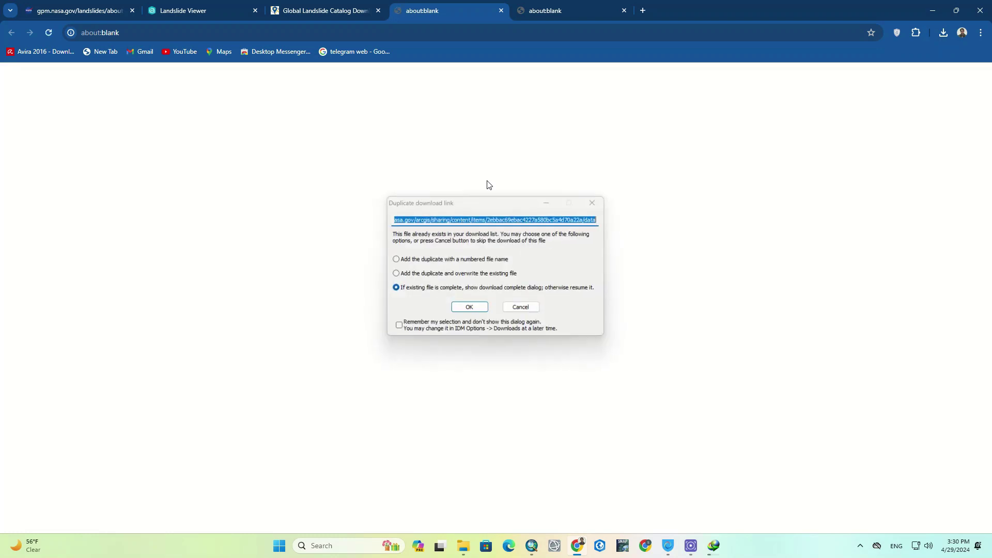
left_click(470, 310)
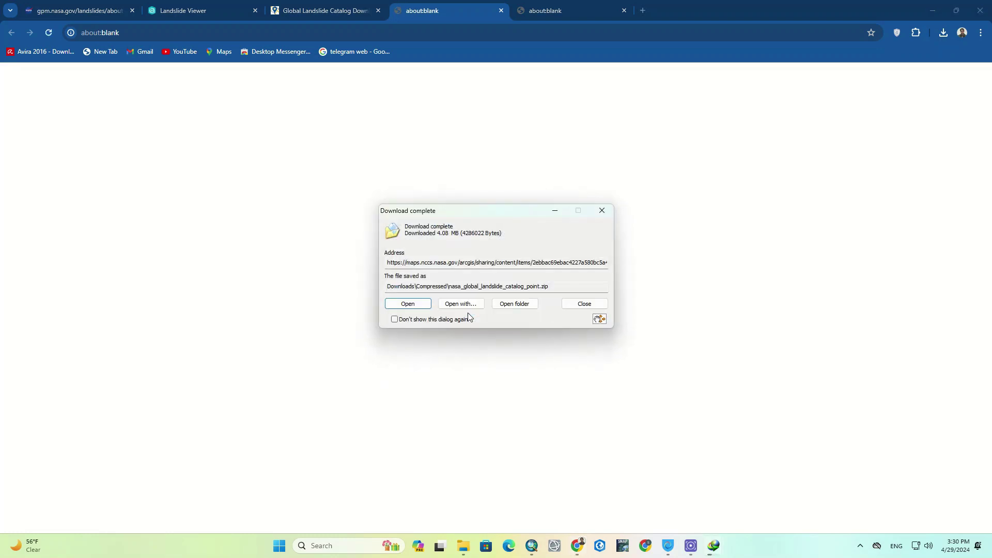
left_click(554, 213)
left_click(310, 9)
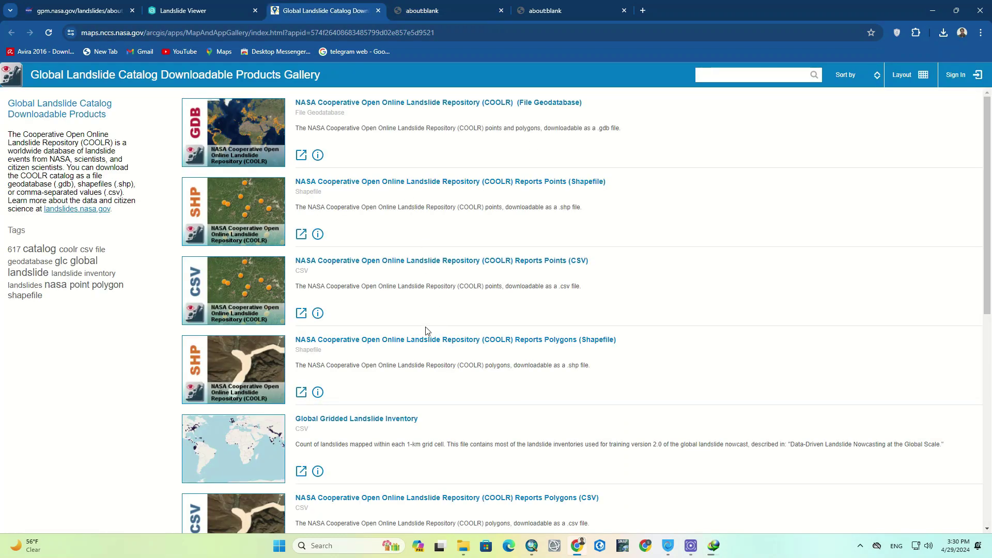
scroll(428, 331, "down", 1)
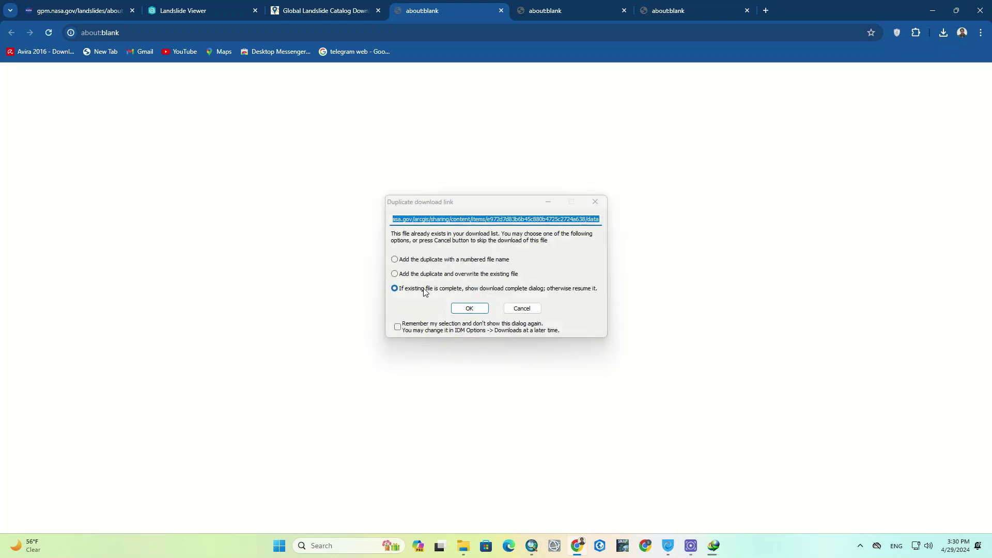
left_click(469, 308)
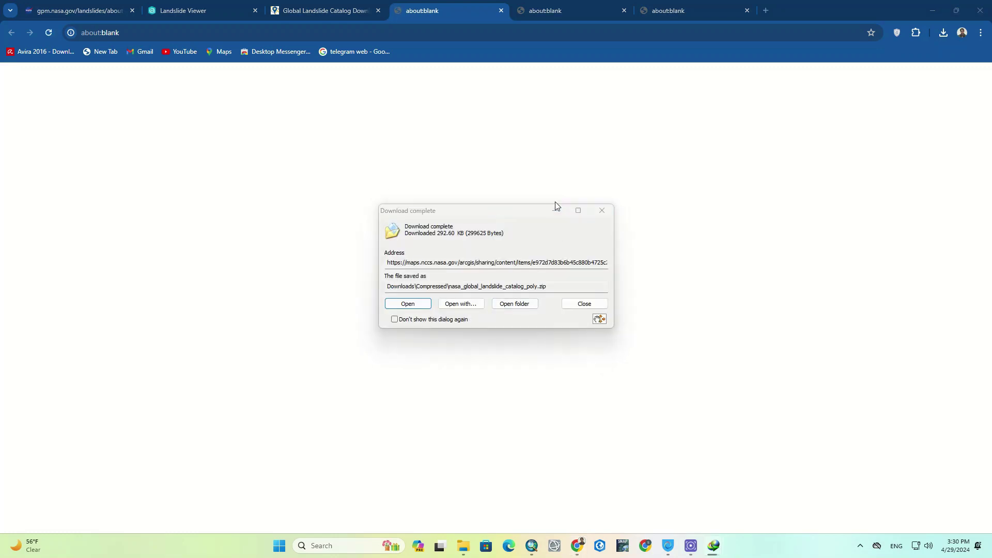
left_click(344, 10)
scroll(422, 244, "down", 1)
scroll(422, 244, "down", 1)
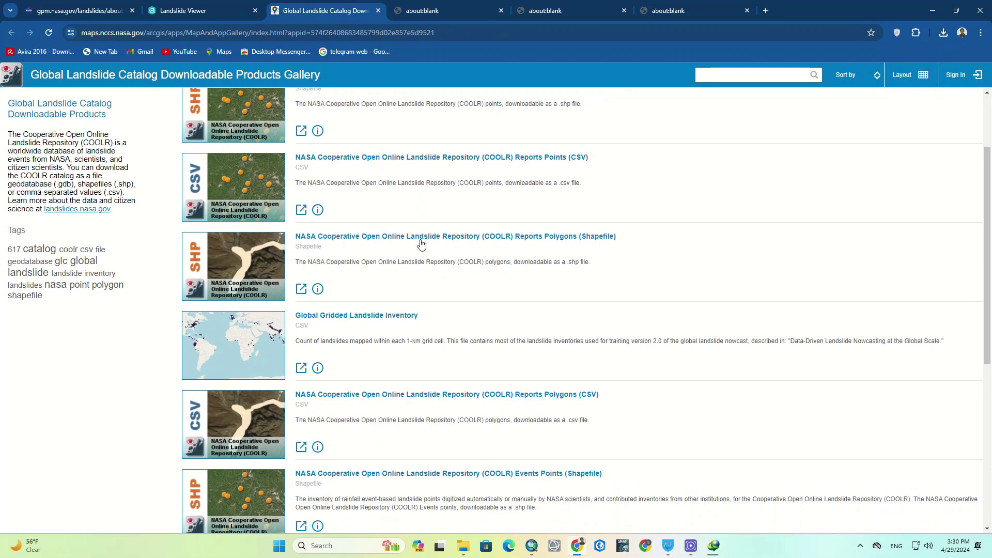
scroll(422, 244, "down", 2)
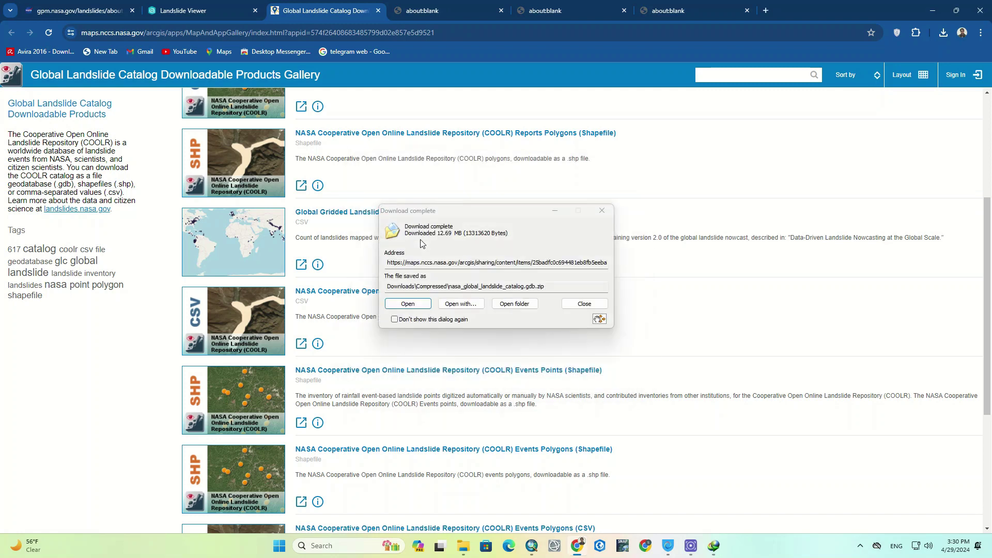
Step: Open the Downloads\Compressed folder from the Download complete notice
left_click(560, 213)
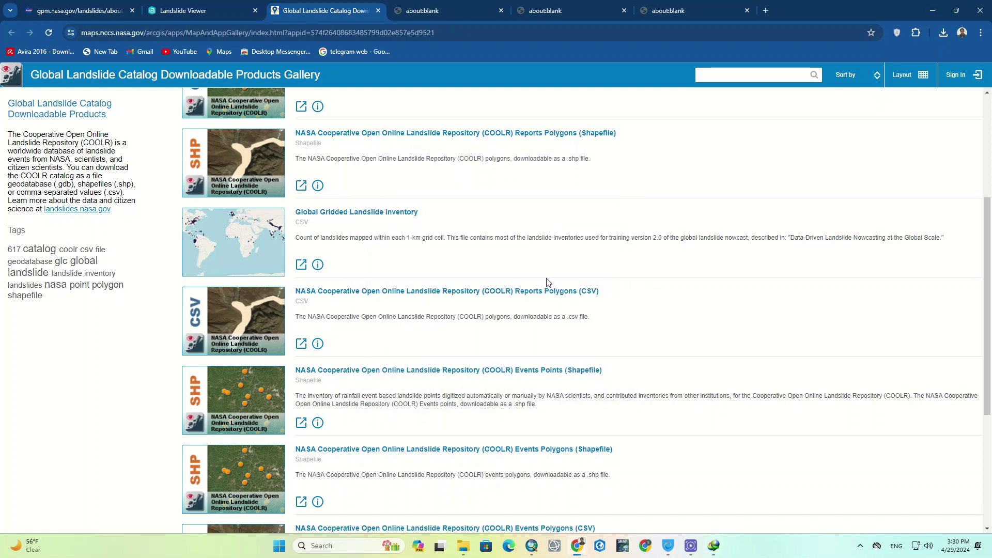
scroll(597, 263, "down", 3)
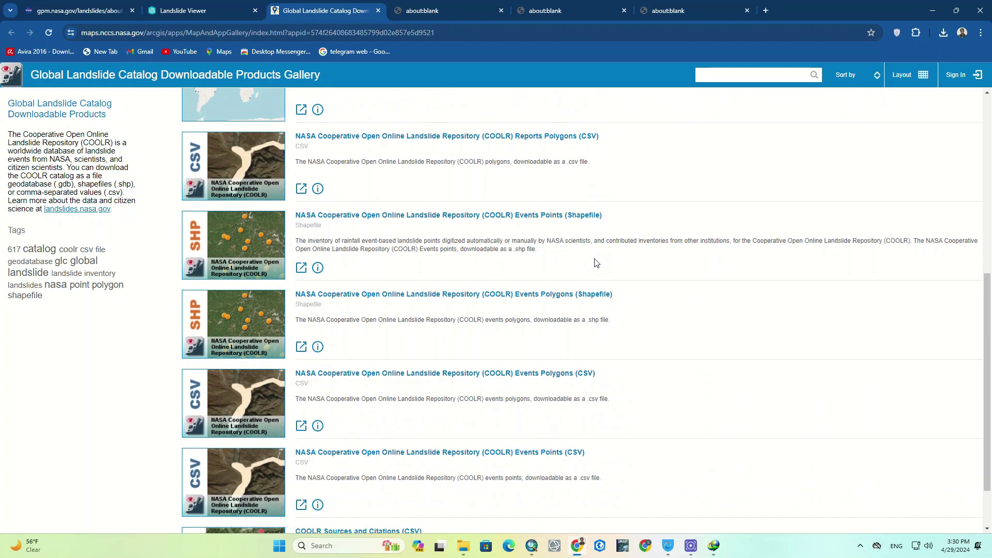
scroll(597, 263, "down", 2)
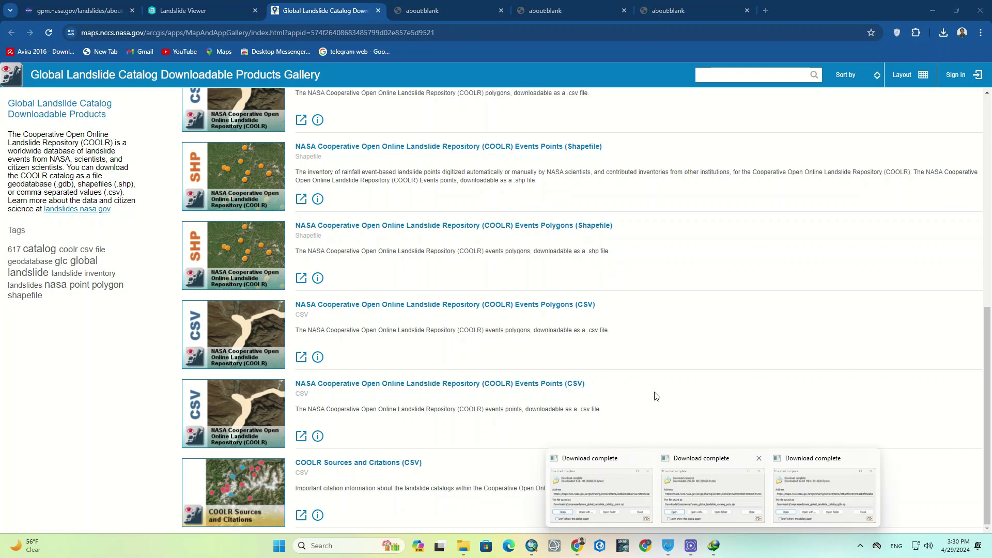
left_click(709, 492)
left_click(515, 304)
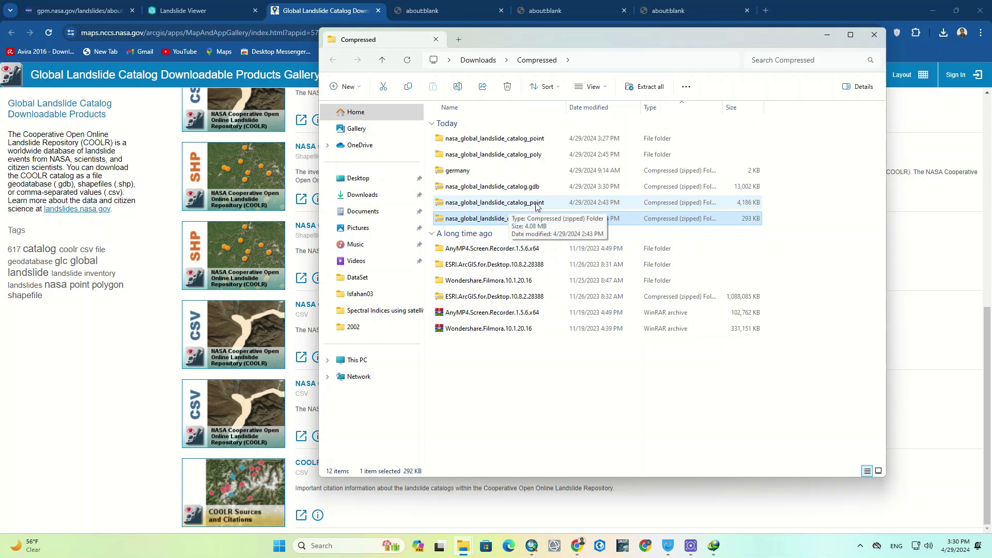
Step: Extract the geodatabase zip in place with WinRAR
right_click(549, 188)
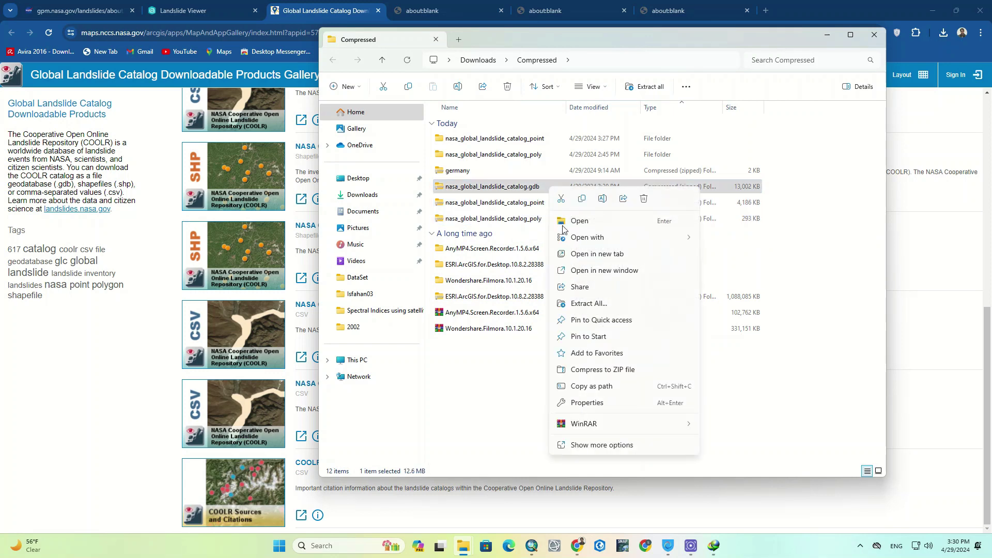
mouse_move(602, 424)
left_click(739, 458)
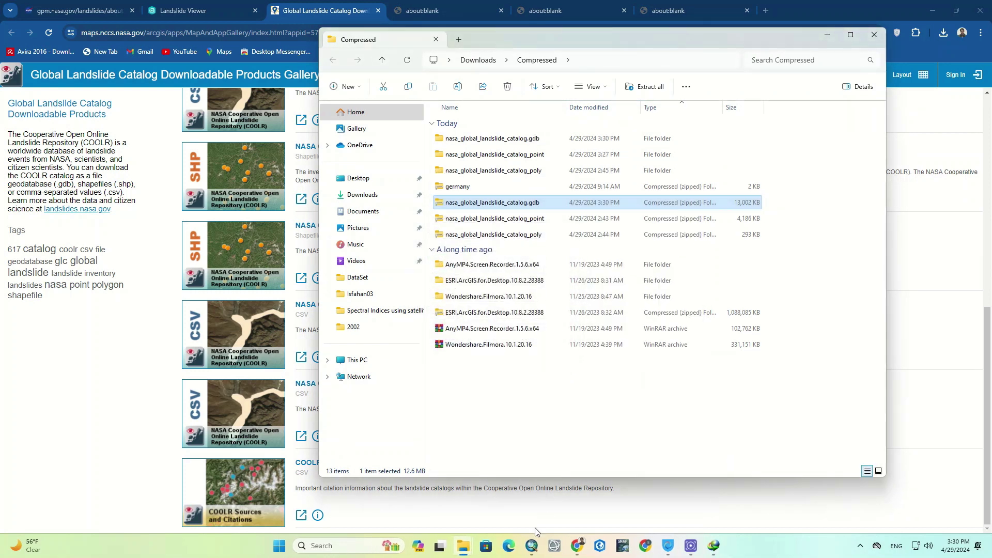
Step: Open the extracted nasa_global_landslide_catalog.gdb folder and copy its full path
left_click(535, 548)
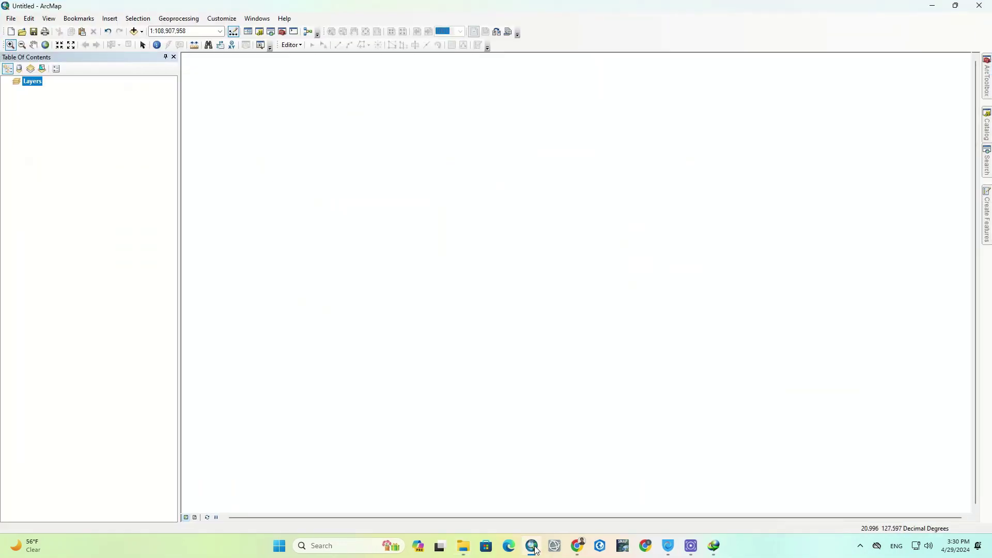
mouse_move(466, 550)
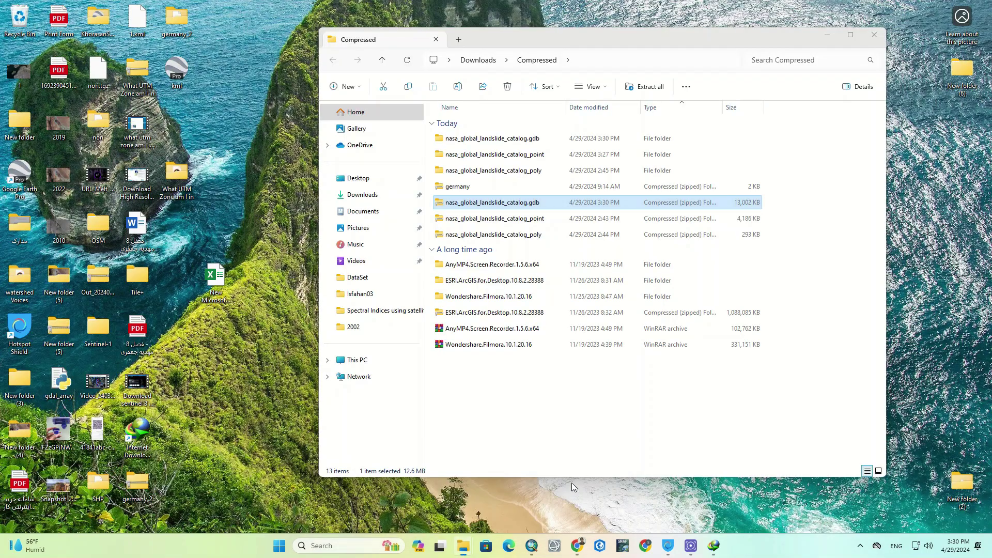
left_click(572, 483)
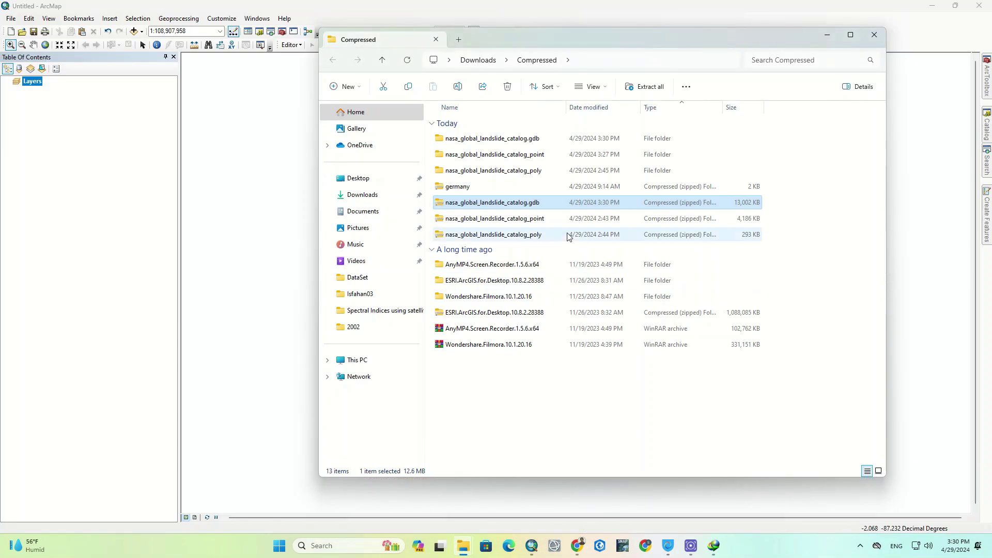
double_click(532, 138)
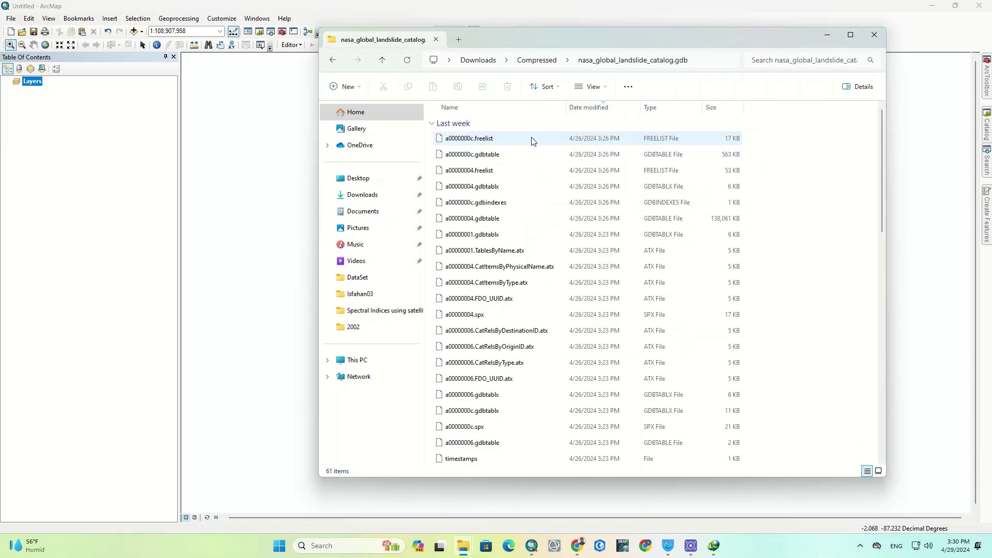
left_click(695, 62)
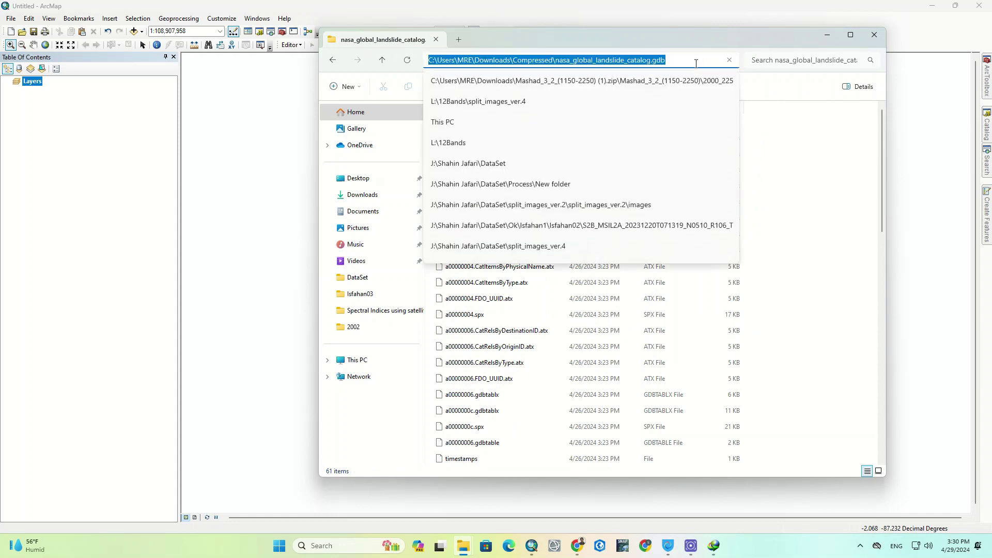
Step: Bring up ArcMap's Add Data dialog
left_click(145, 33)
left_click(143, 32)
left_click(153, 44)
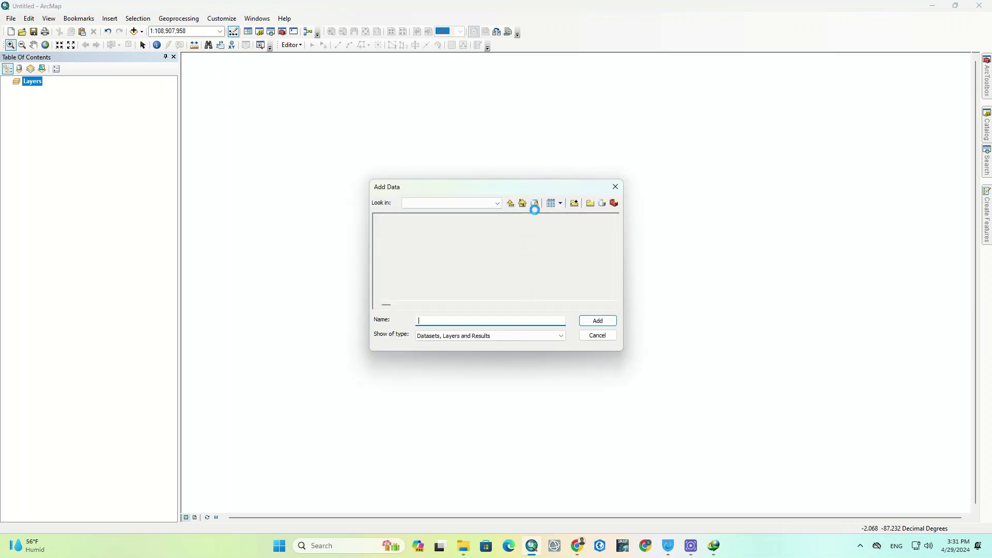
Step: Paste the geodatabase path in Add Data and add all four nasa_coolr feature classes
left_click(537, 203)
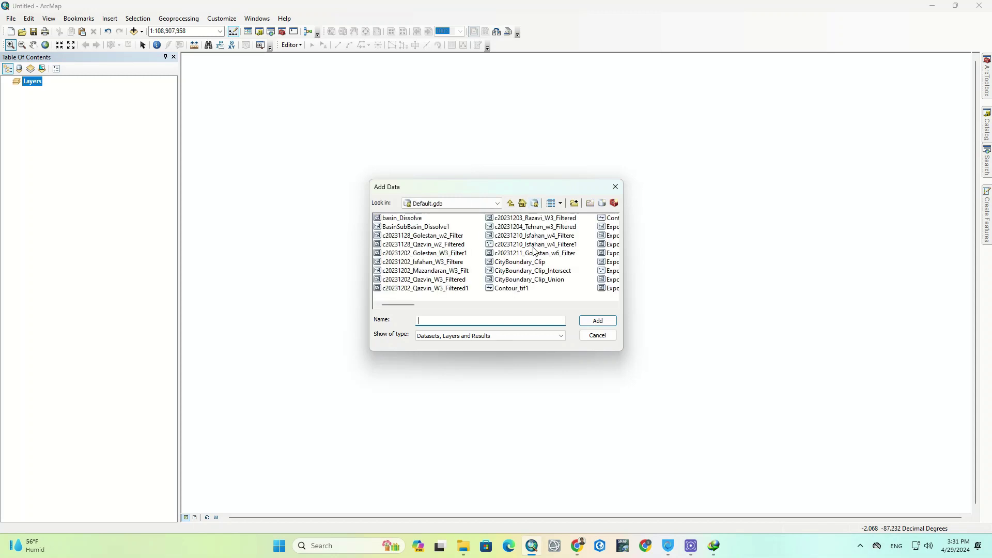
key("ctrl+v")
key("Return")
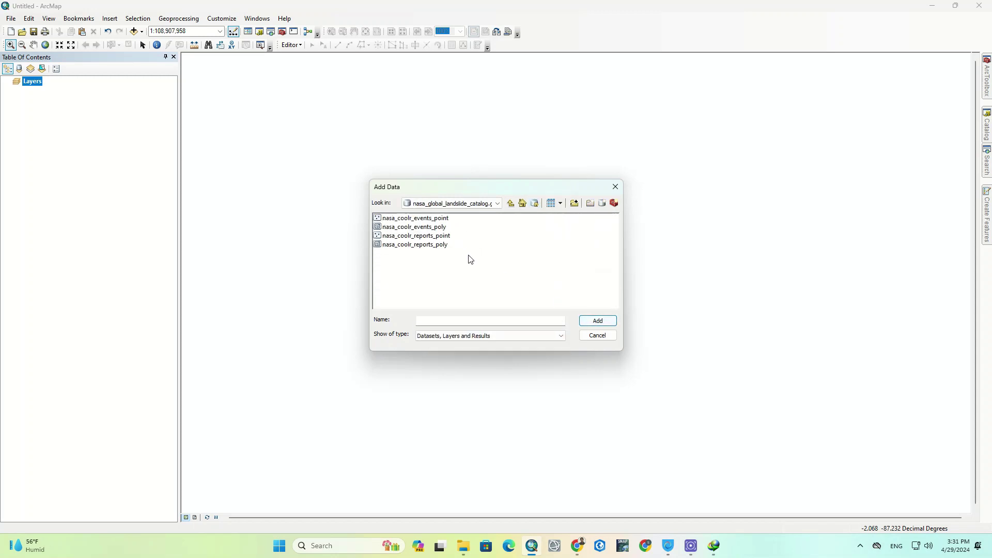
left_click(418, 219)
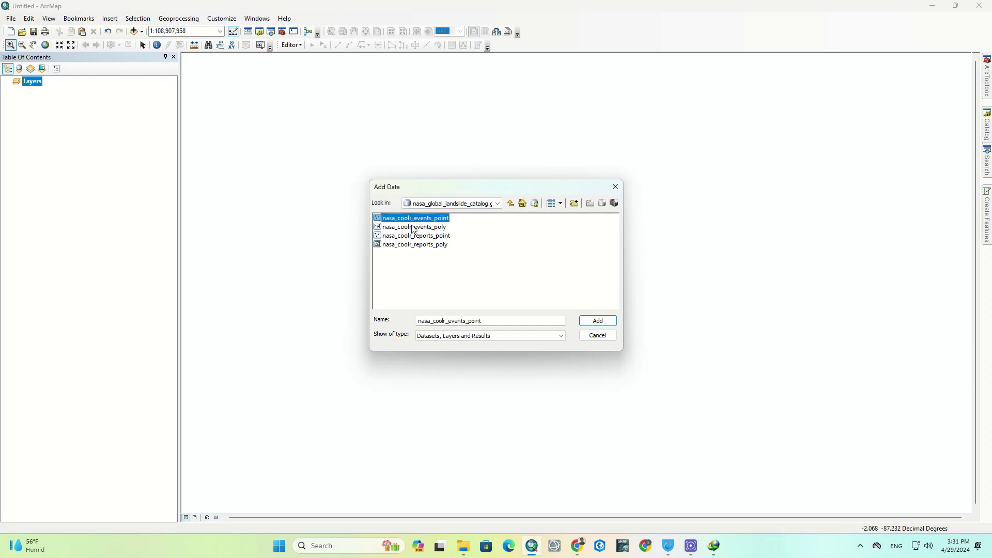
left_click(429, 232, "shift")
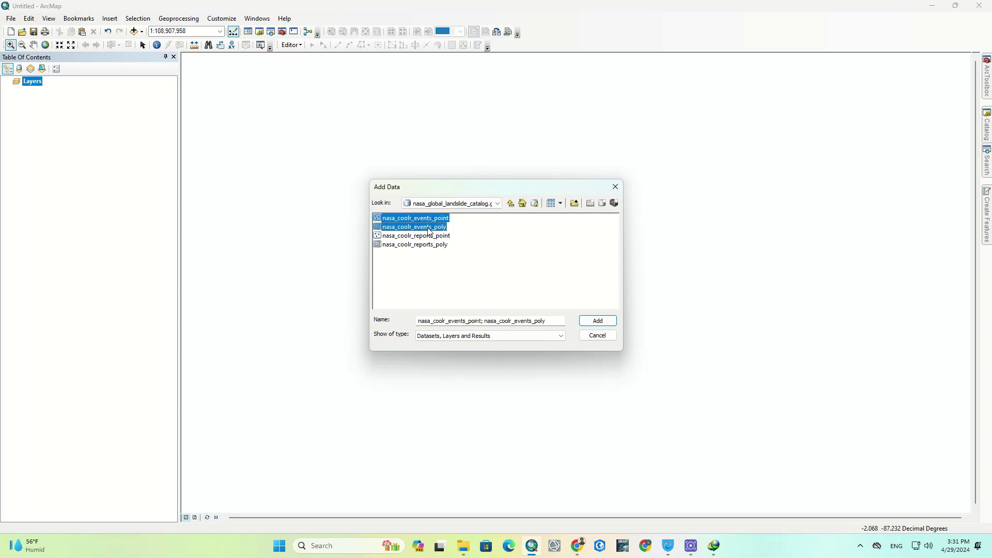
left_click_drag(428, 270, 396, 210)
left_click(600, 321)
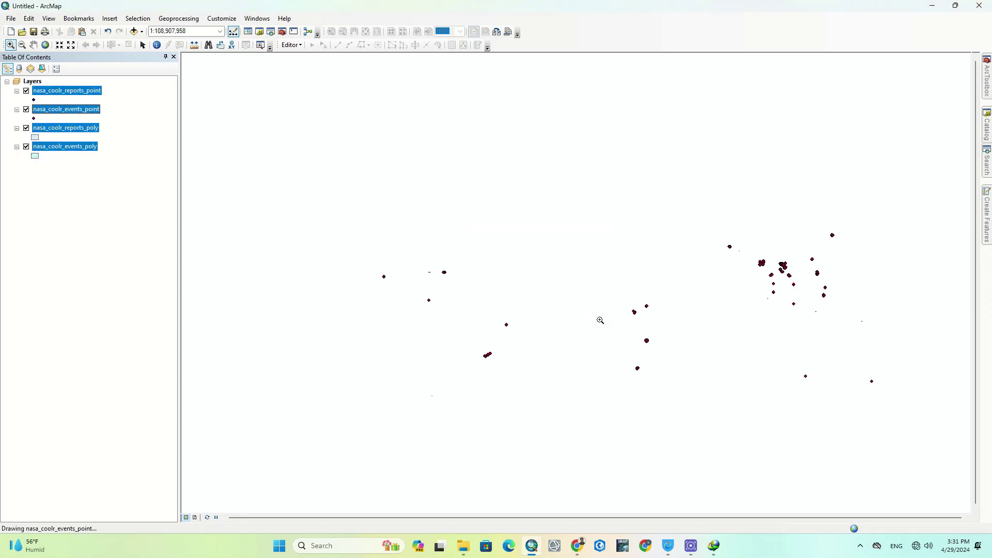
Step: Toggle the COOLR layers on and off to compare them, ending with all four visible
left_click(96, 196)
left_click(27, 91)
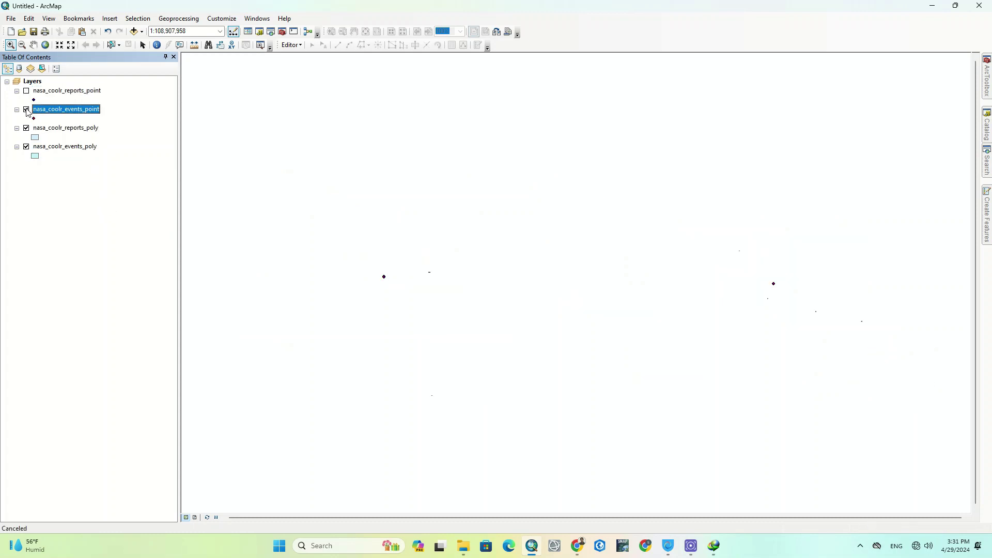
left_click(27, 109)
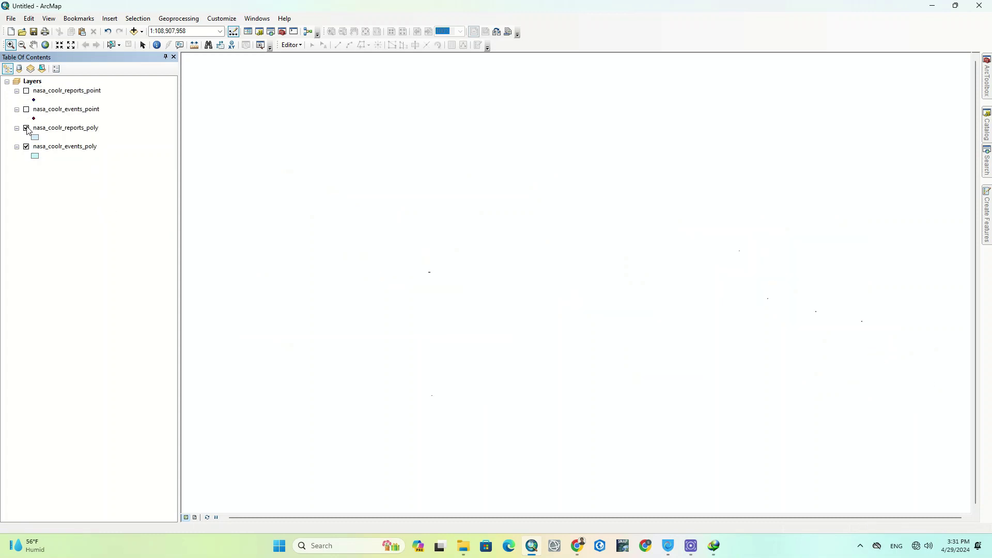
left_click(26, 128)
left_click(27, 90)
left_click(26, 110)
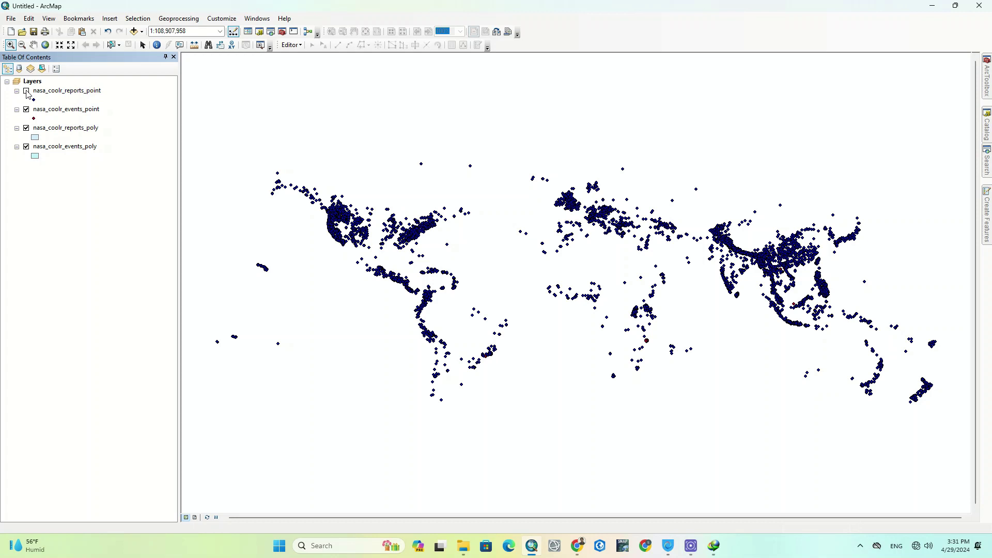
left_click(26, 91)
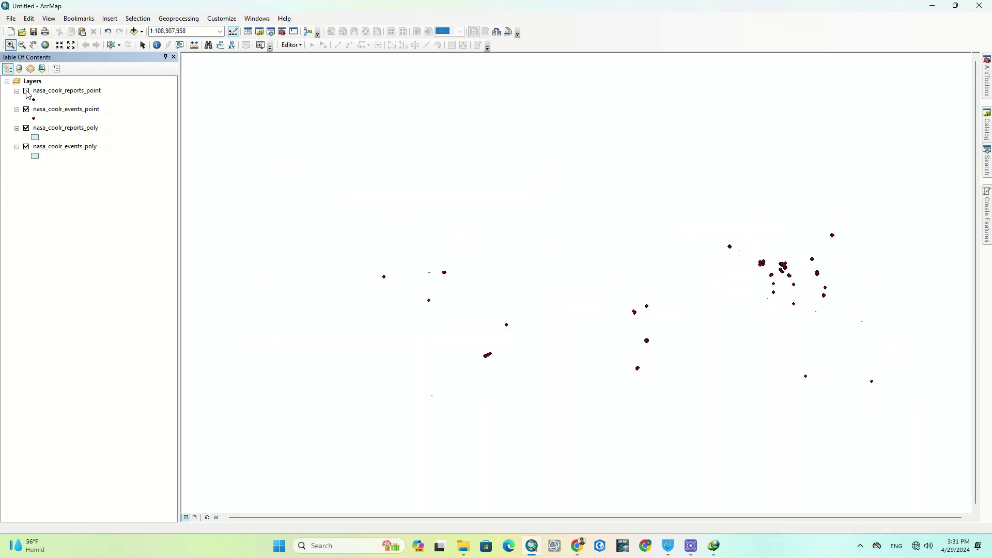
left_click(27, 91)
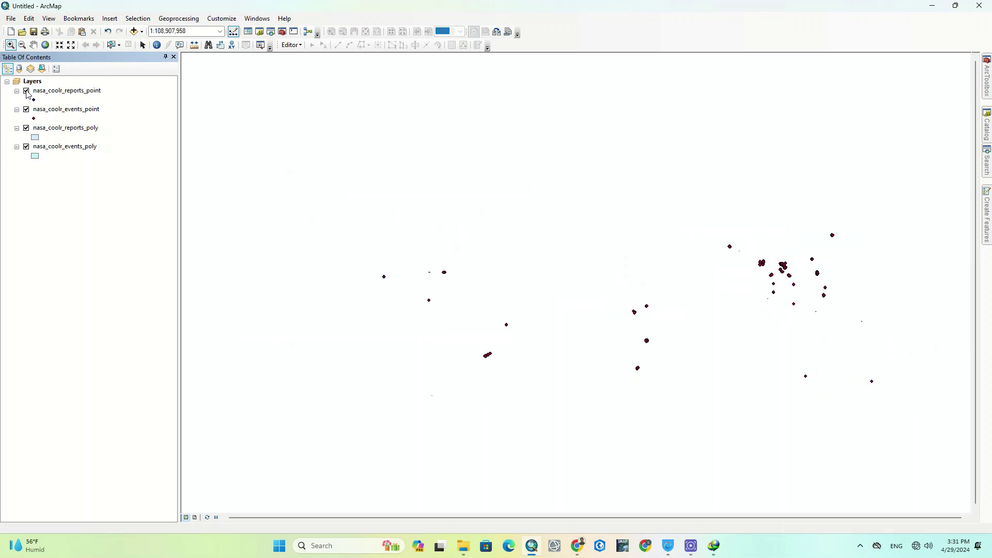
Step: Add the World Street Map basemap, zoom in on North America, and hide the reports point layer
left_click(142, 32)
left_click(166, 55)
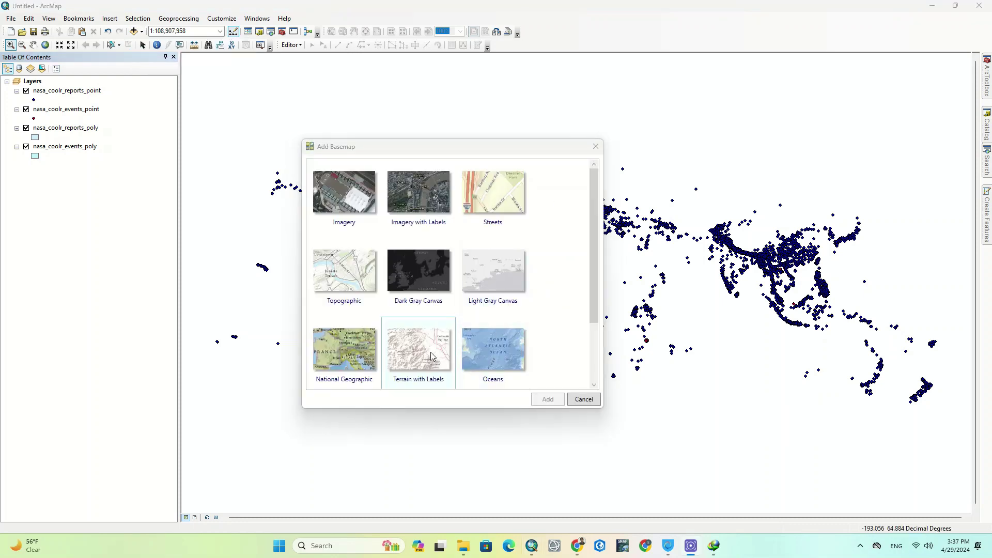
left_click(432, 356)
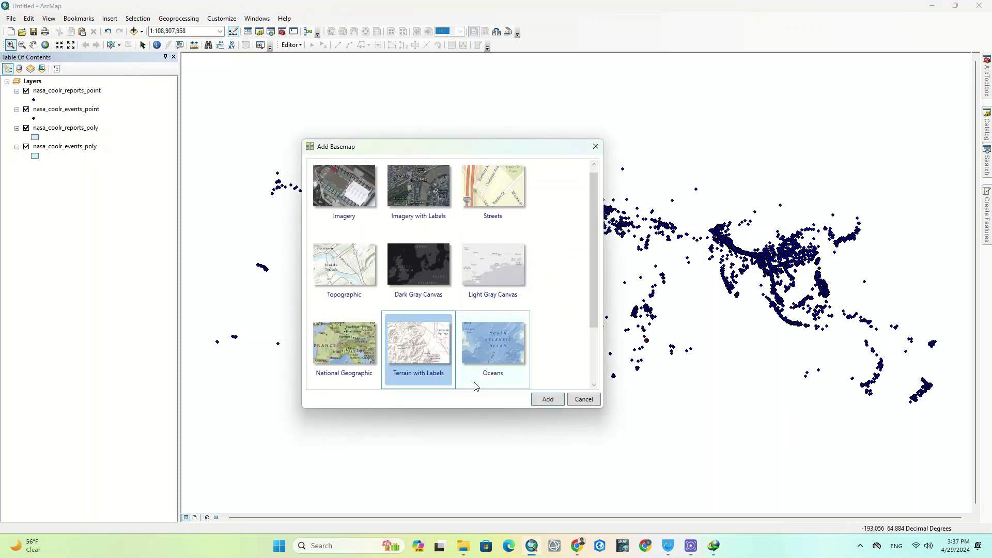
left_click(548, 399)
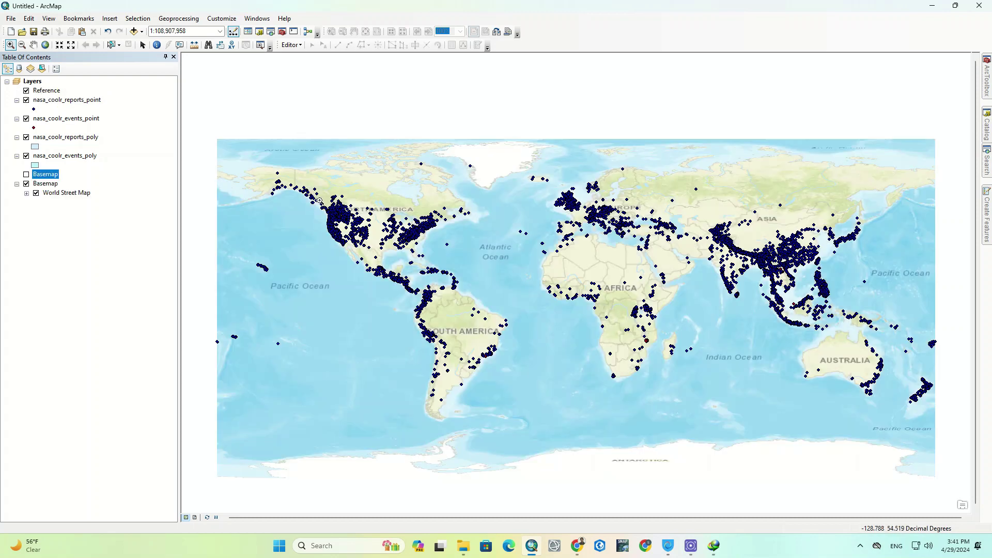
left_click_drag(317, 195, 434, 257)
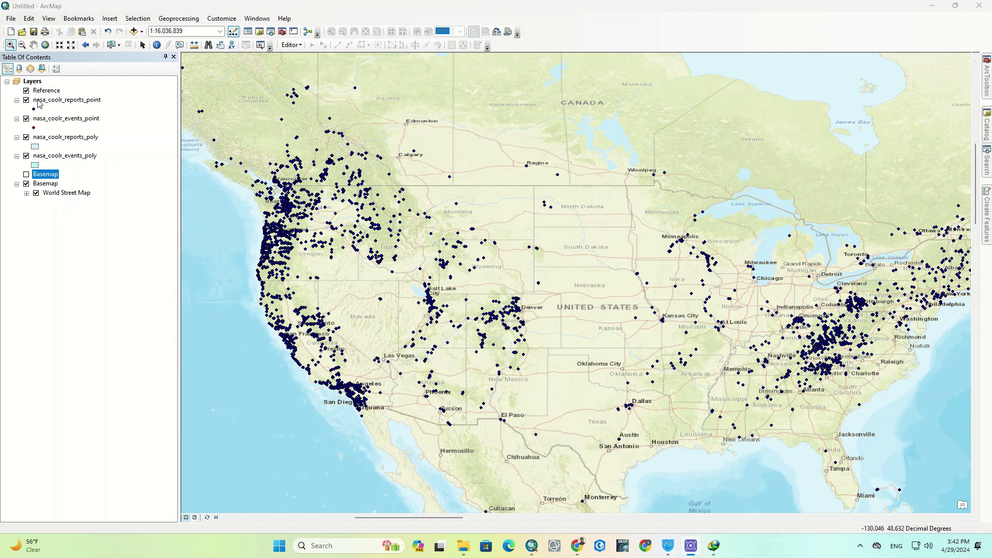
left_click(26, 100)
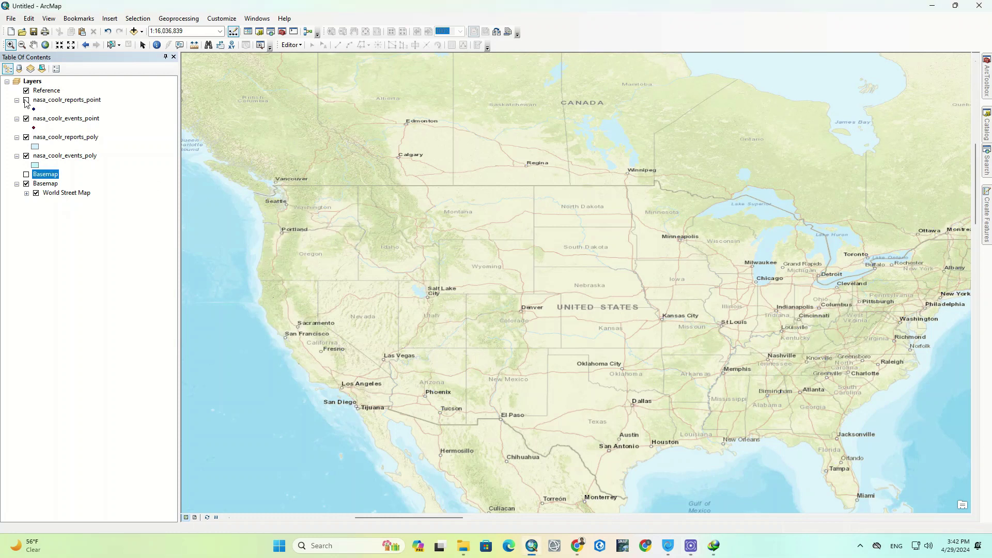
Step: Turn the reports point layer back on and give it the Triangle 1 marker symbol
left_click(26, 100)
left_click(33, 109)
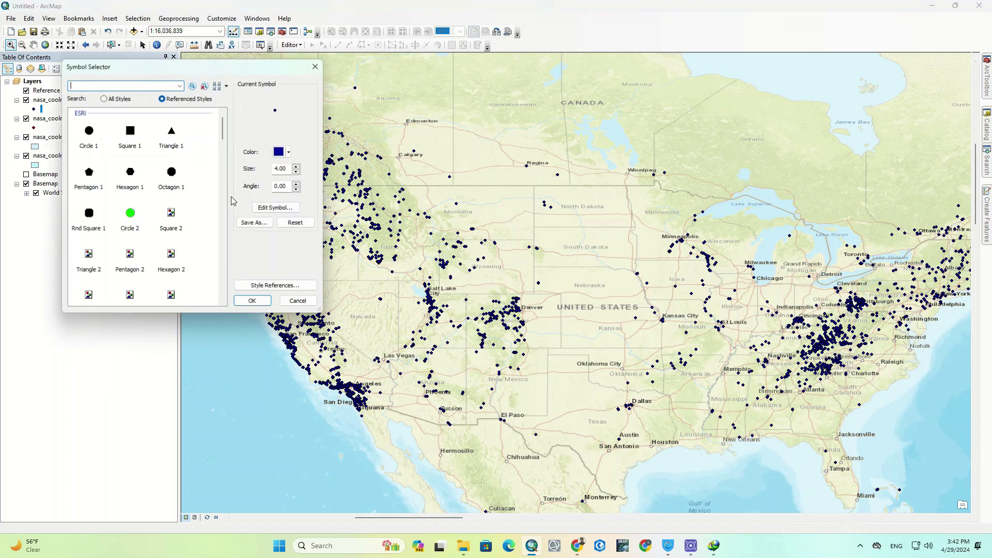
left_click(173, 133)
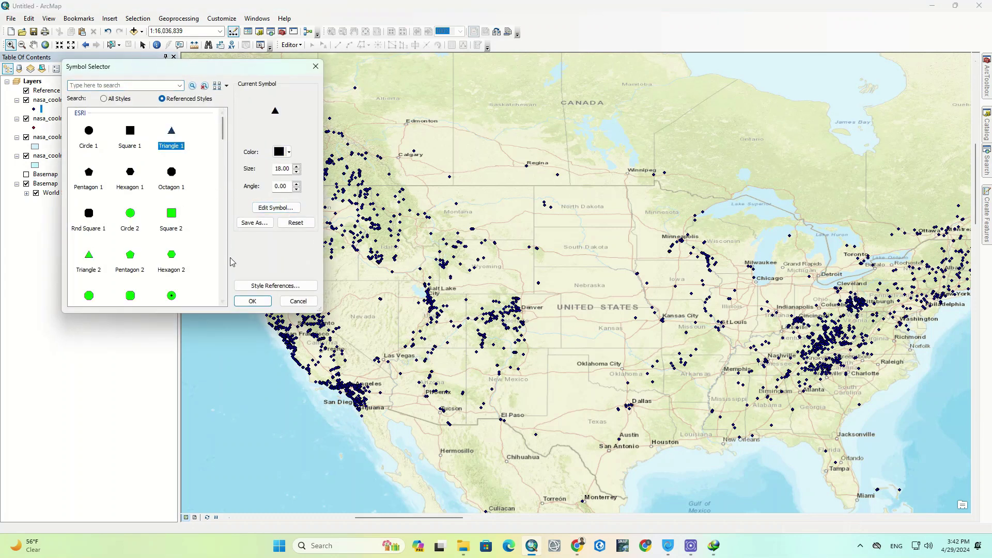
left_click(252, 301)
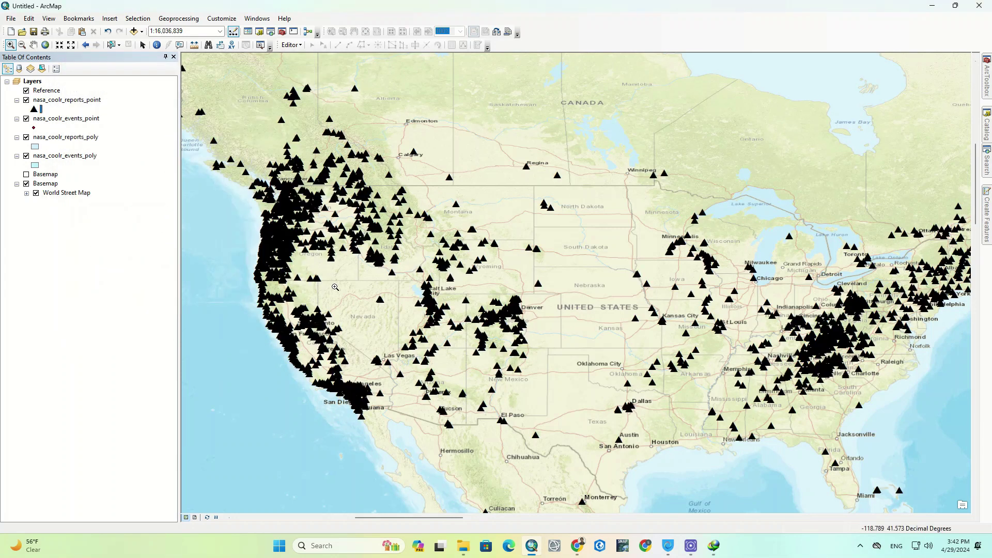
Step: Shrink the report-point triangle markers from size 18 to 11
left_click(36, 111)
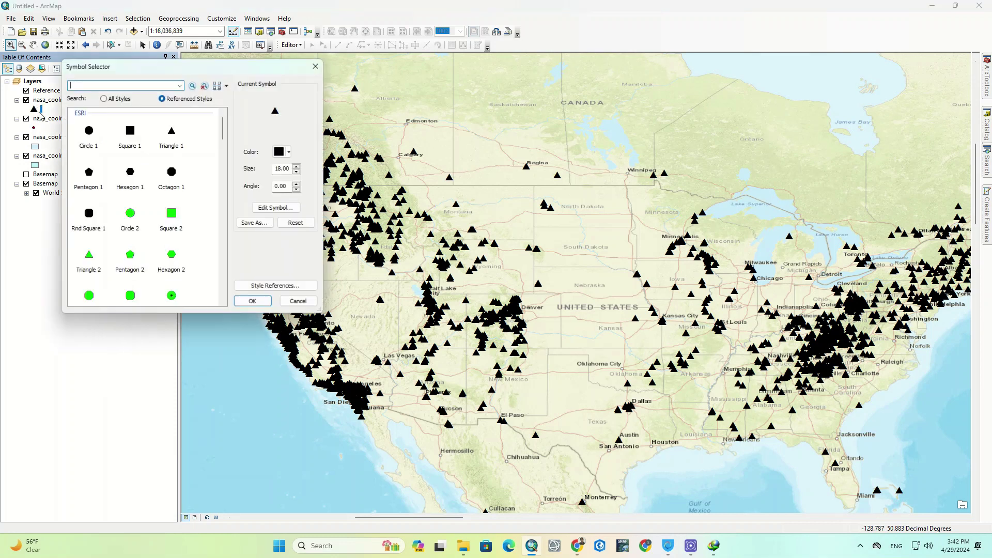
left_click(296, 175)
left_click(296, 175)
left_click(297, 175)
left_click(298, 175)
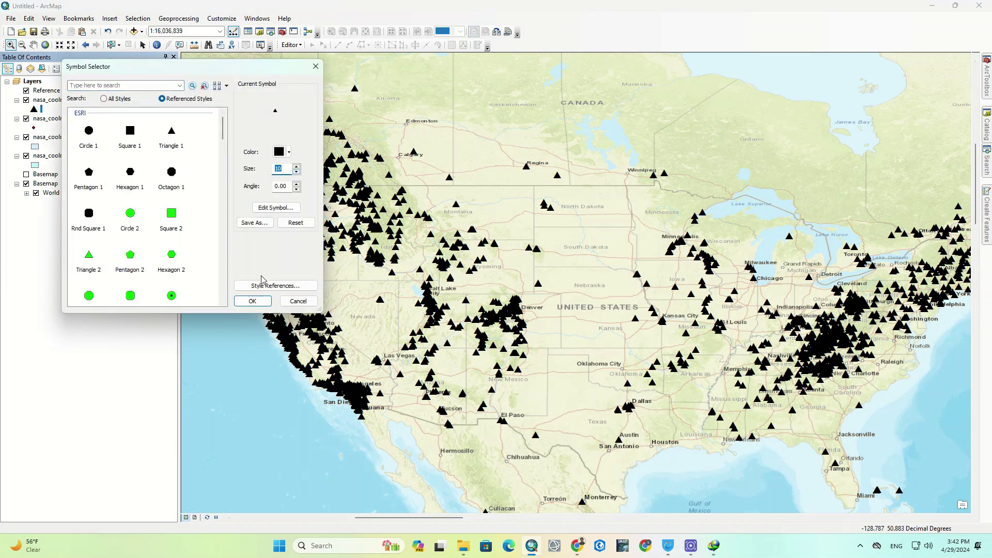
left_click(253, 301)
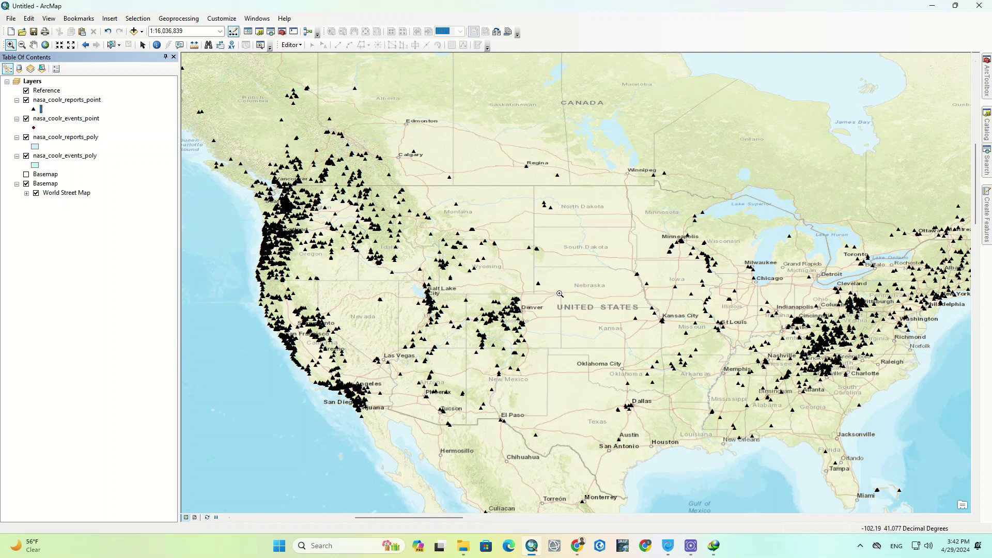
Step: Pan the map east from North America across the Atlantic to western Europe
left_click(33, 45)
left_click_drag(638, 304, 338, 298)
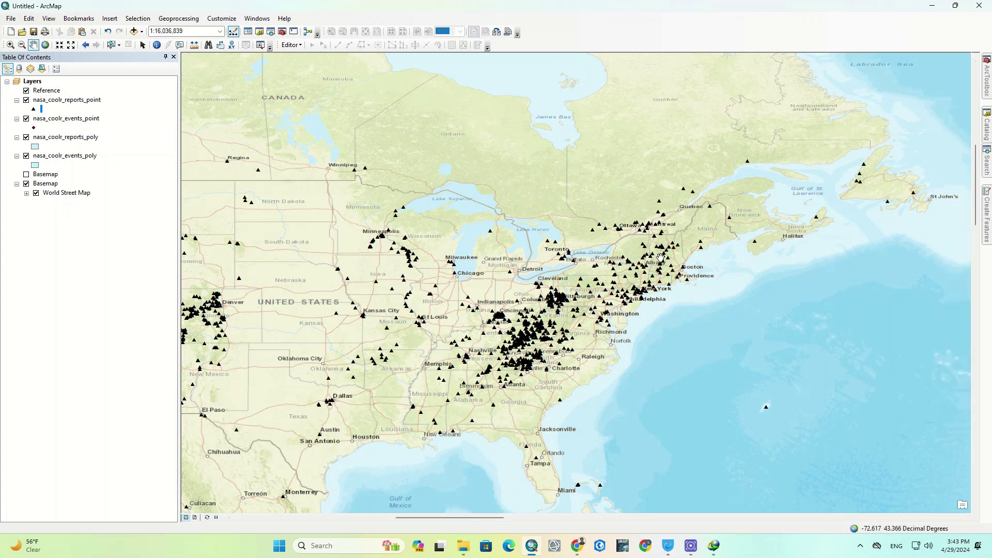
left_click_drag(808, 214, 582, 198)
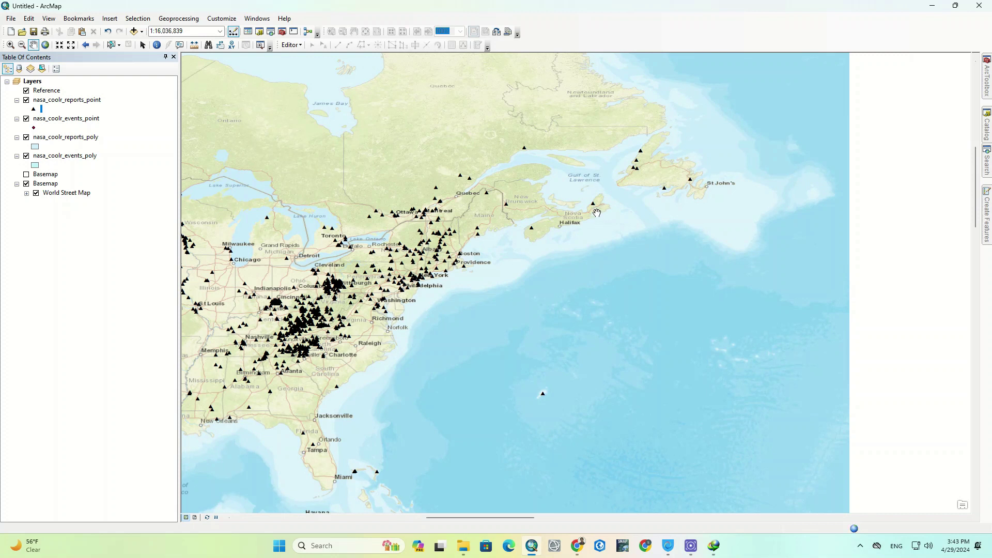
scroll(568, 207, "up", 1)
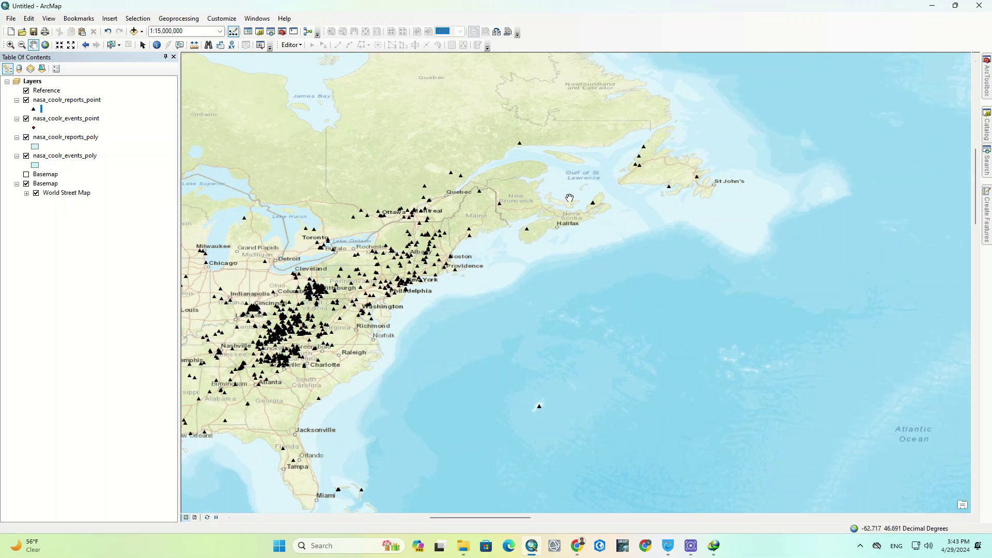
left_click_drag(879, 233, 268, 187)
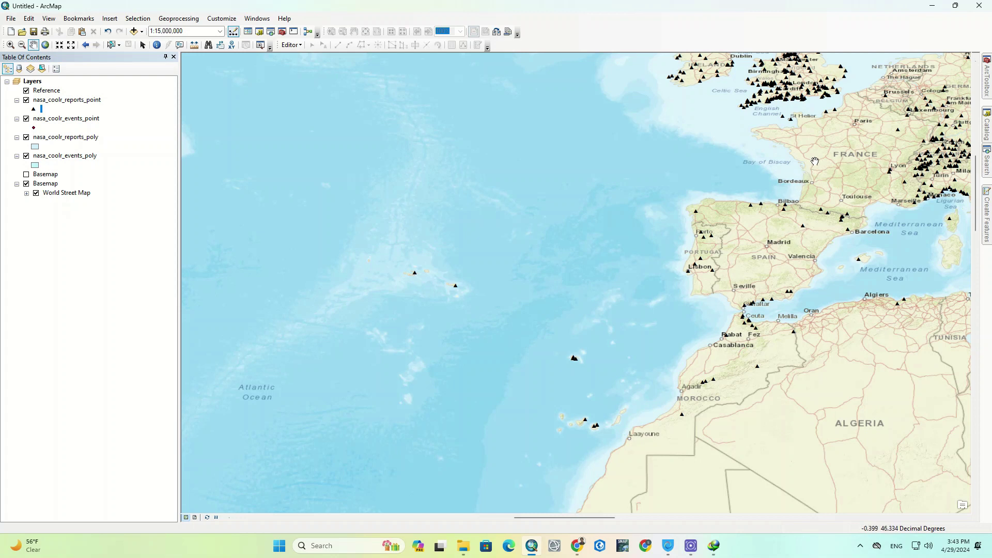
left_click_drag(815, 158, 592, 305)
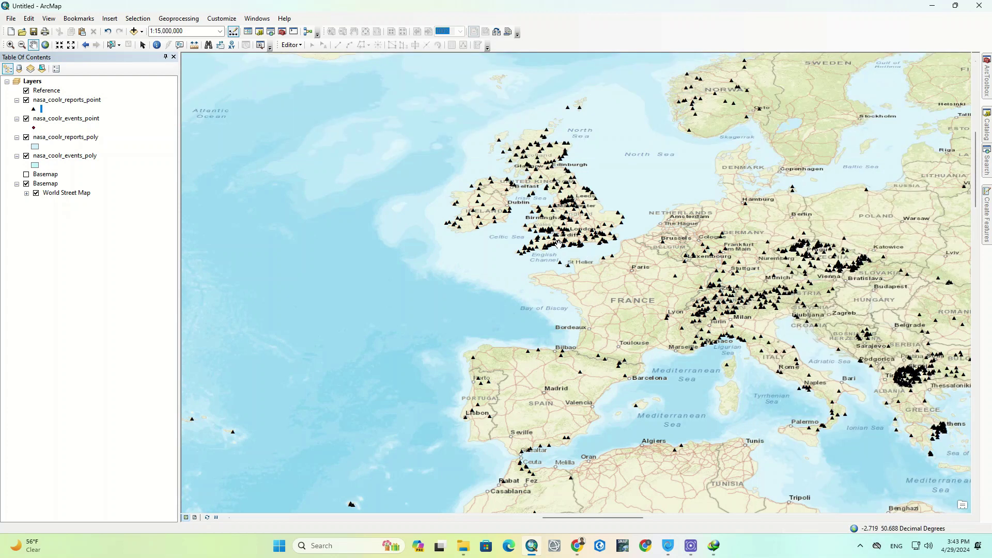
Step: Zoom in to the British Isles at about 1:6,228,956 and select the reports point layer
left_click(11, 44)
left_click_drag(409, 86, 640, 273)
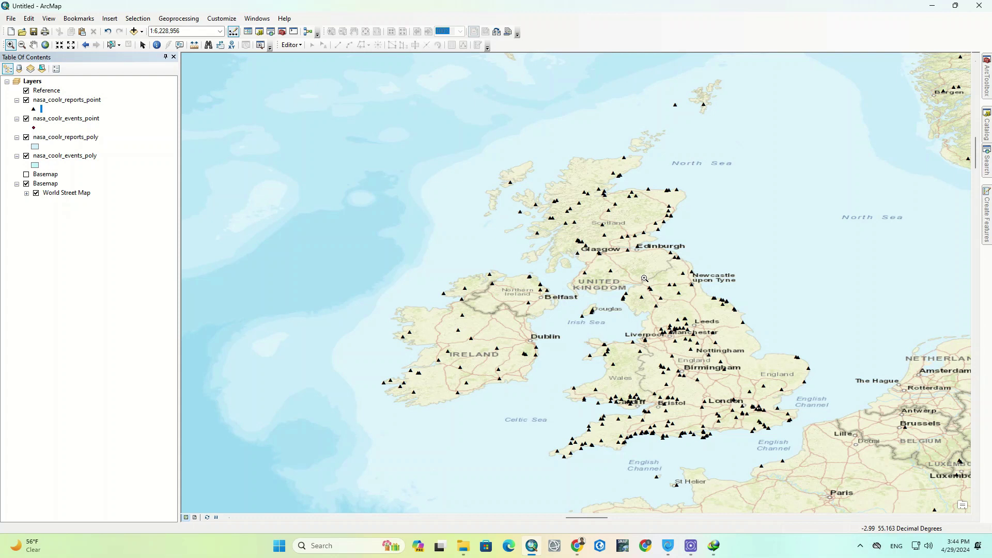
left_click(53, 99)
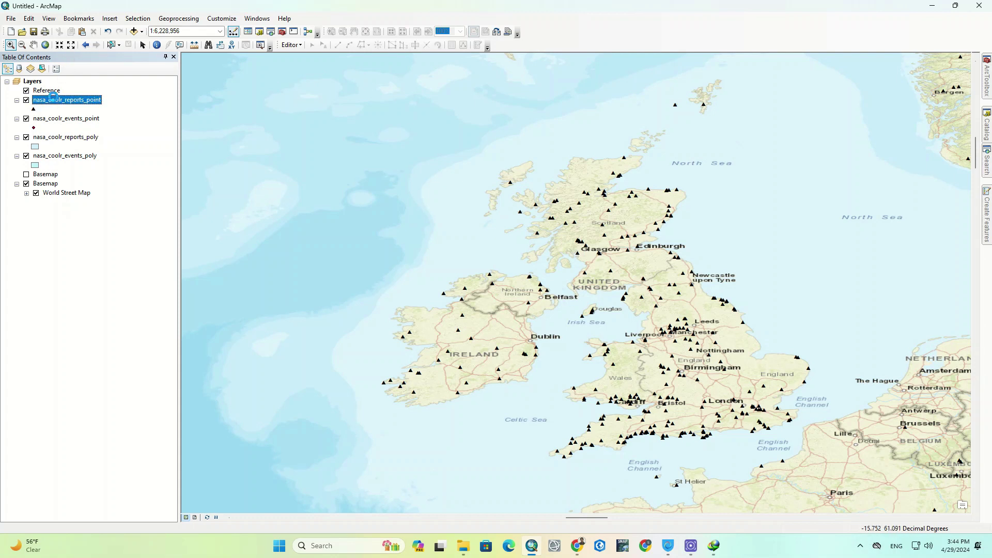
Step: Open the nasa_coolr_reports_point attribute table showing all 14,709 landslide records
right_click(54, 100)
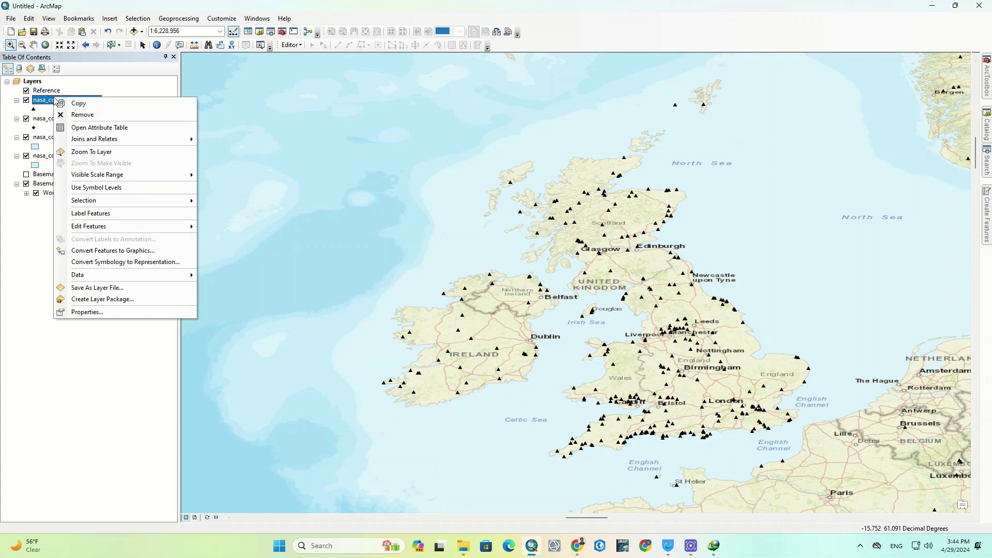
left_click(88, 127)
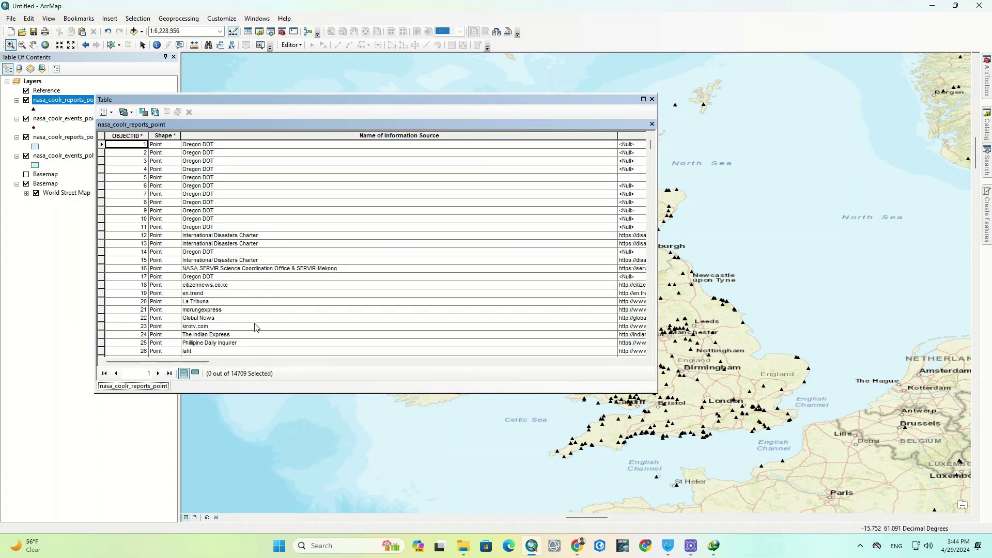